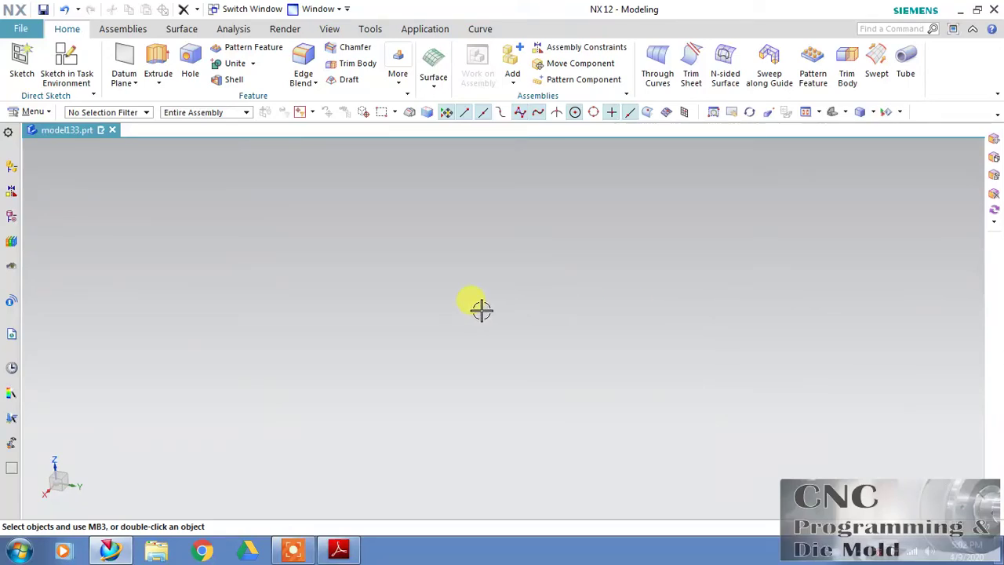
{"action": "left_click", "coordinate": [33, 113]}
{"action": "mouse_move", "coordinate": [54, 190]}
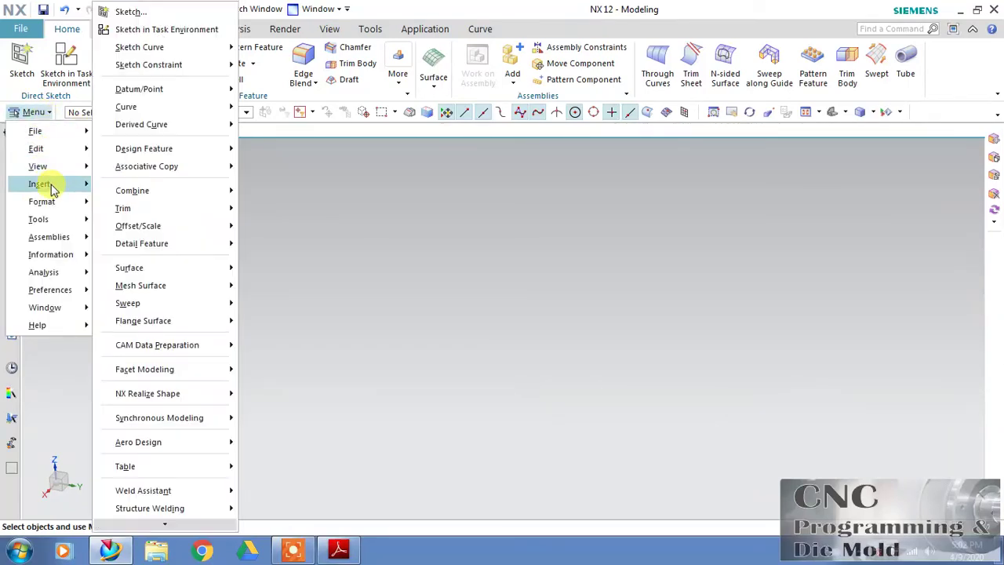
{"action": "mouse_move", "coordinate": [191, 149]}
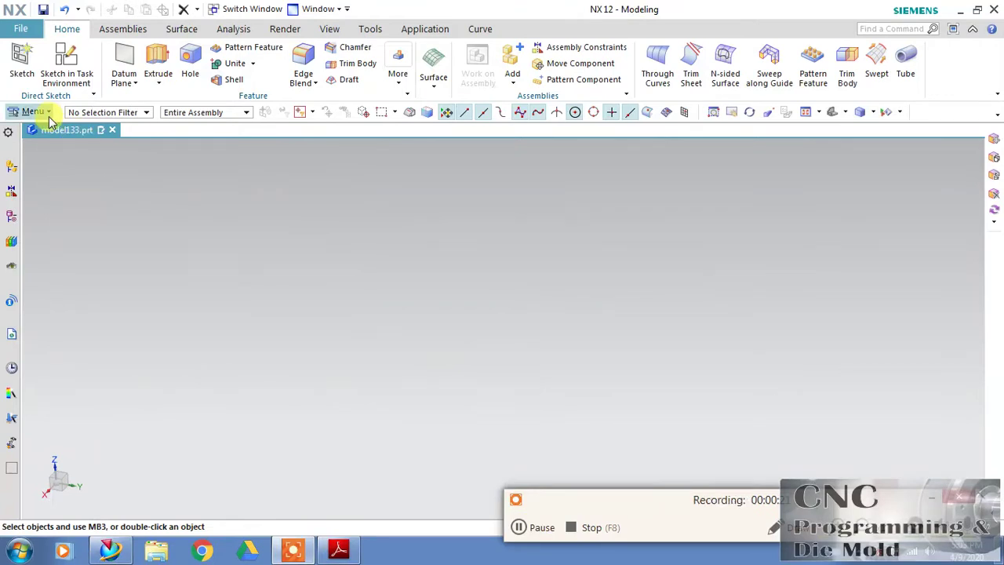
Create a 100 × 120 × 50 mm block by origin and edge lengths at a freely picked origin, without a Boolean.
{"action": "left_click", "coordinate": [16, 112]}
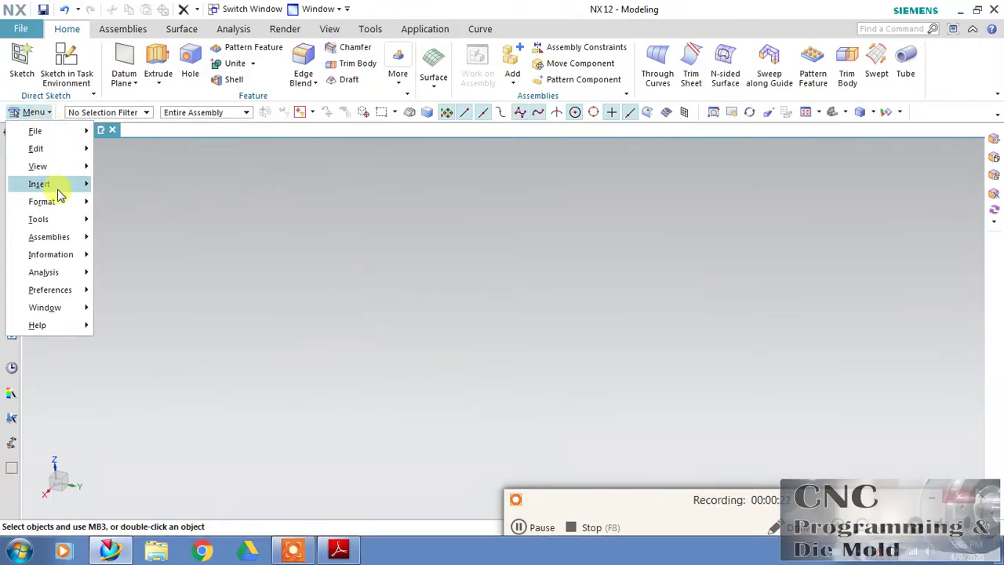
{"action": "mouse_move", "coordinate": [57, 186]}
{"action": "mouse_move", "coordinate": [172, 244]}
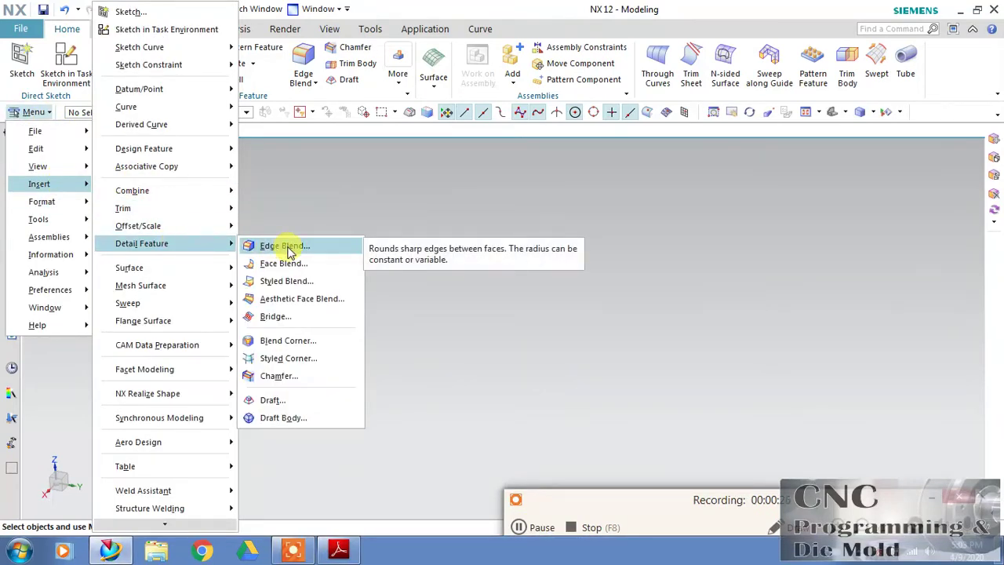
{"action": "mouse_move", "coordinate": [186, 152]}
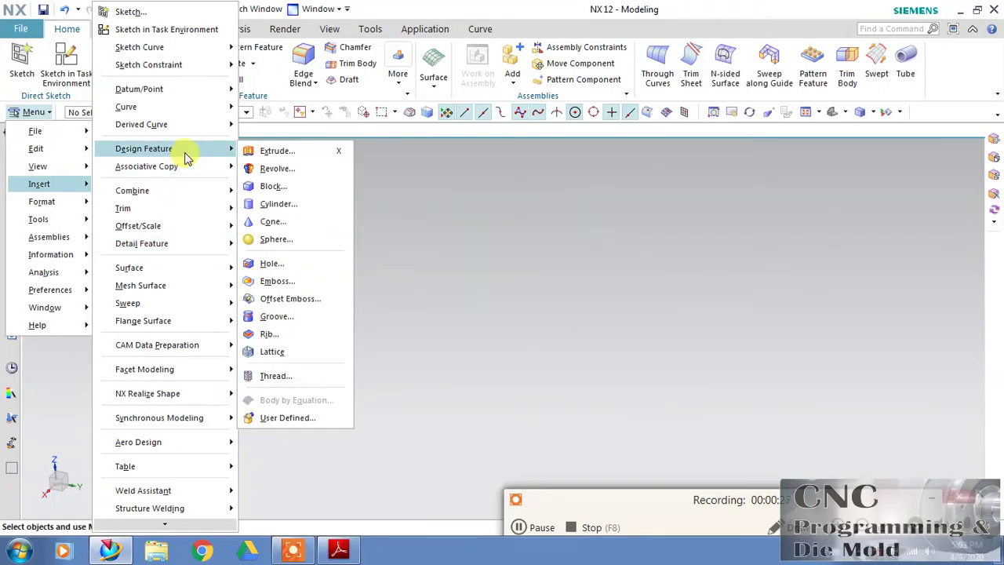
{"action": "left_click", "coordinate": [270, 189]}
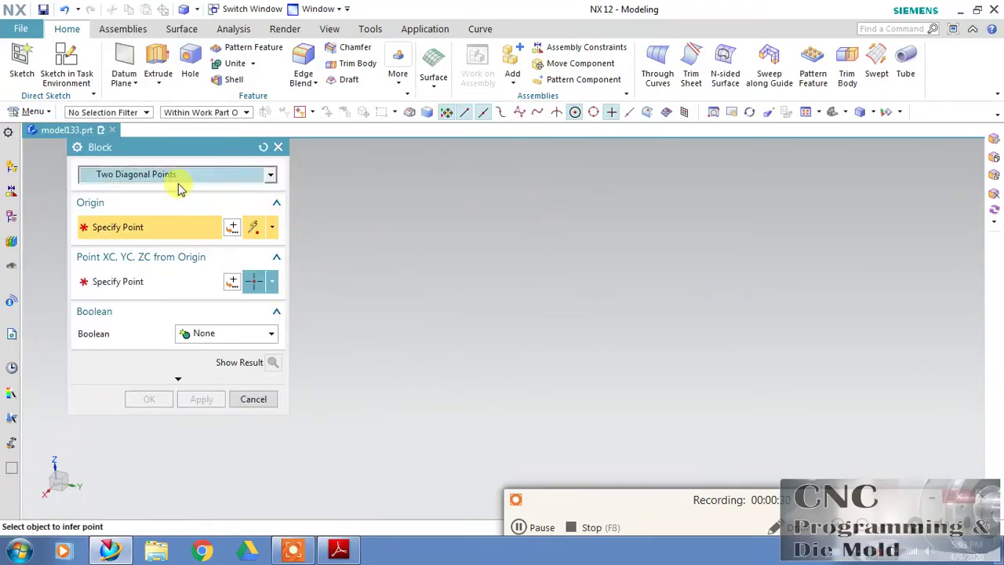
{"action": "left_click", "coordinate": [169, 178]}
{"action": "left_click", "coordinate": [168, 193]}
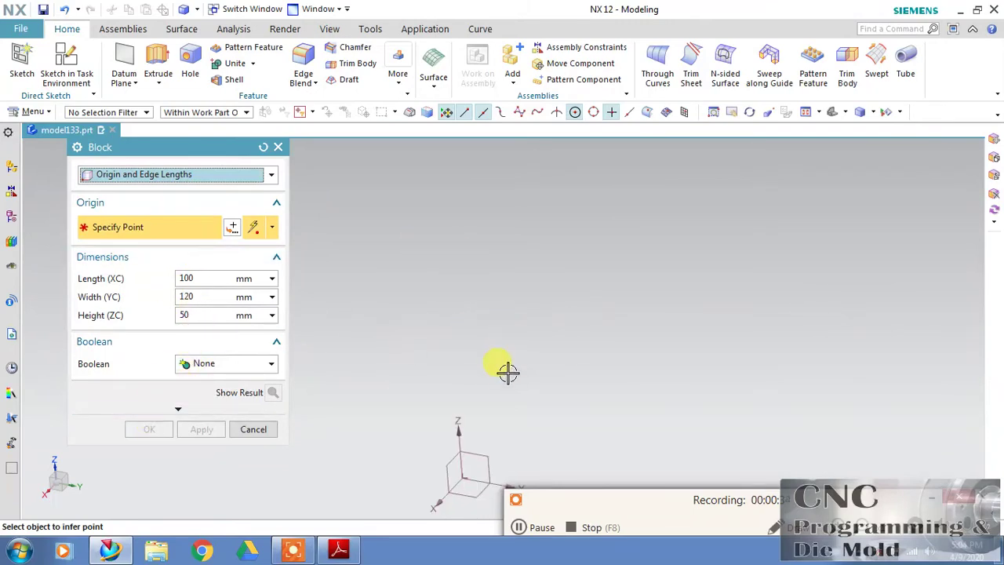
{"action": "left_click", "coordinate": [482, 425]}
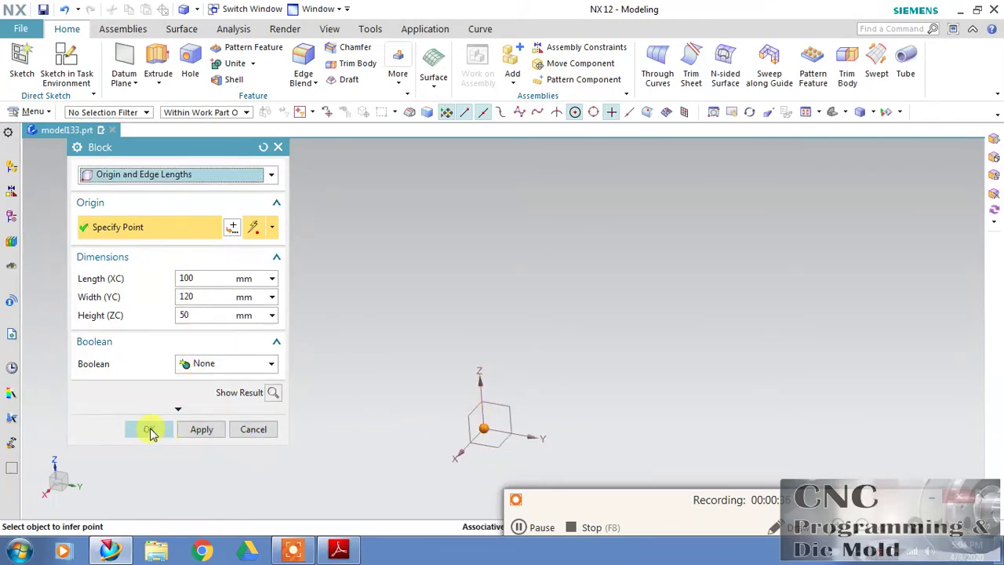
{"action": "left_click", "coordinate": [149, 430]}
{"action": "scroll", "coordinate": [542, 432], "scroll_direction": "up", "scroll_amount": 3}
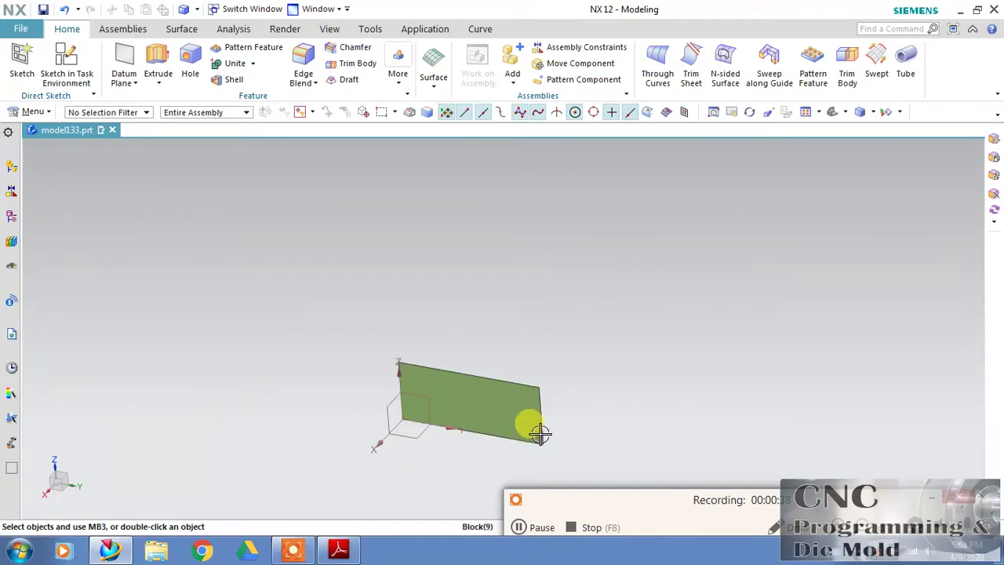
Turn off the section clipping to display the whole block.
{"action": "left_click", "coordinate": [35, 118]}
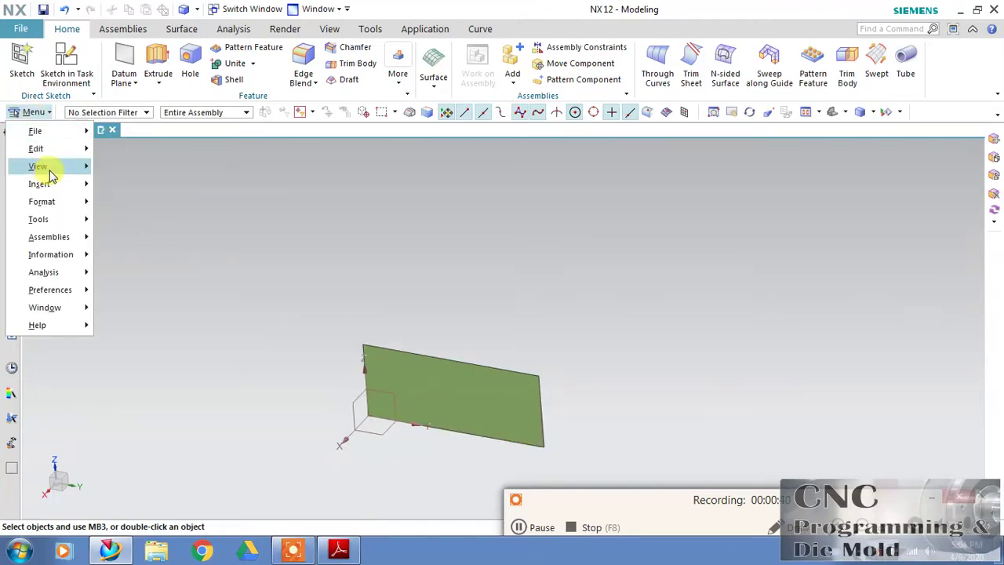
{"action": "mouse_move", "coordinate": [61, 168]}
{"action": "mouse_move", "coordinate": [186, 193]}
{"action": "left_click", "coordinate": [356, 207]}
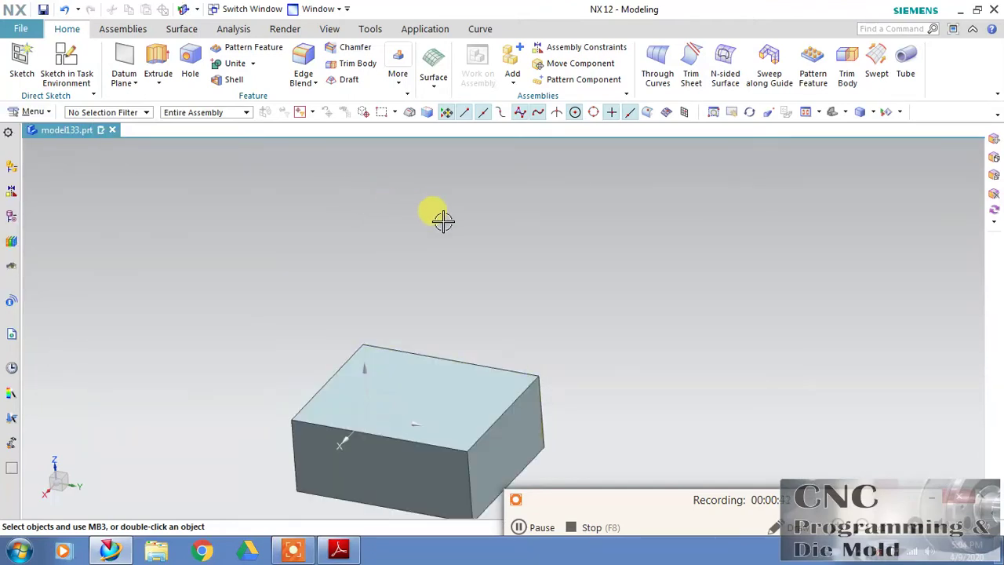
{"action": "scroll", "coordinate": [416, 240], "scroll_direction": "up", "scroll_amount": 3}
{"action": "scroll", "coordinate": [415, 231], "scroll_direction": "down", "scroll_amount": 2}
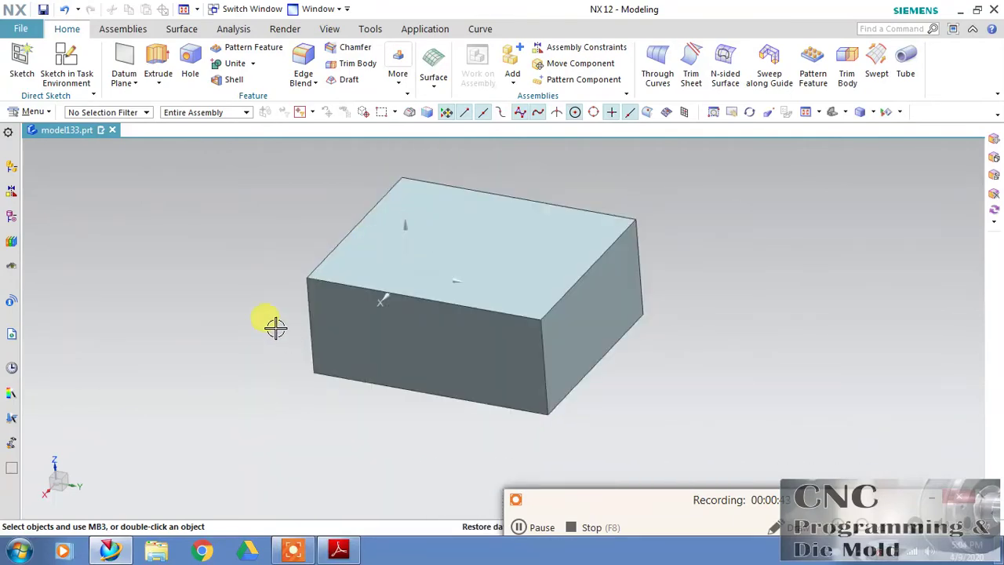
{"action": "middle_click_drag", "start_coordinate": [274, 328], "coordinate": [243, 325]}
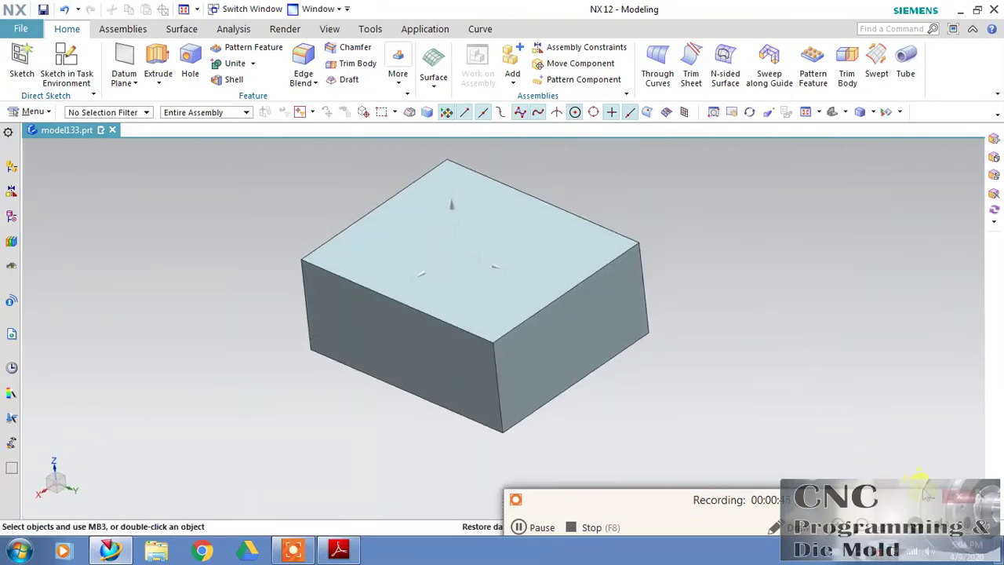
Blend the block's front top edge with an 11 mm radius and add the adjacent top edge as a second set with 20 mm.
{"action": "left_click", "coordinate": [306, 63]}
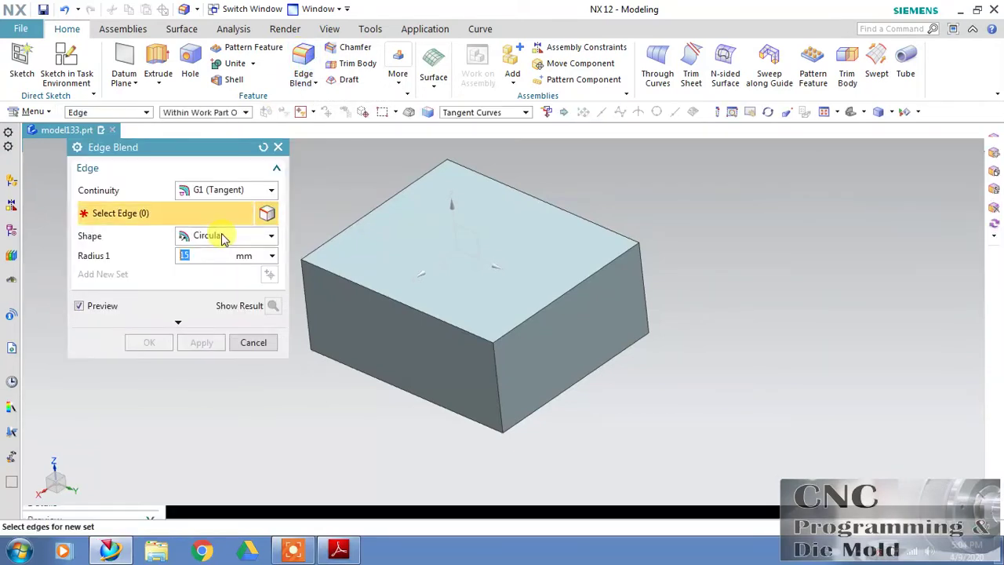
{"action": "left_click", "coordinate": [329, 278]}
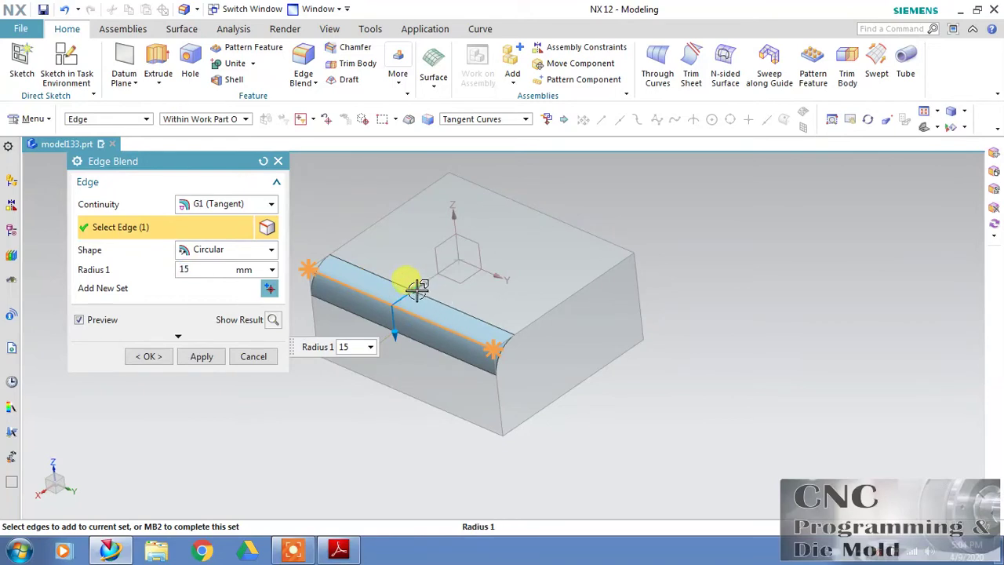
{"action": "mouse_move", "coordinate": [418, 289]}
{"action": "left_mouse_down"}
{"action": "mouse_move", "coordinate": [399, 287]}
{"action": "mouse_move", "coordinate": [409, 292]}
{"action": "left_mouse_up"}
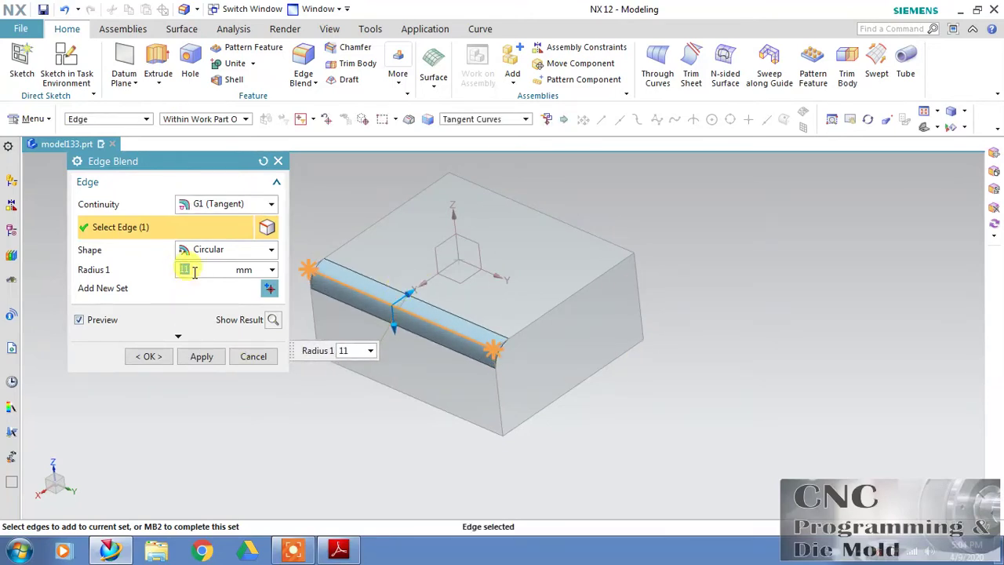
{"action": "left_click", "coordinate": [270, 292]}
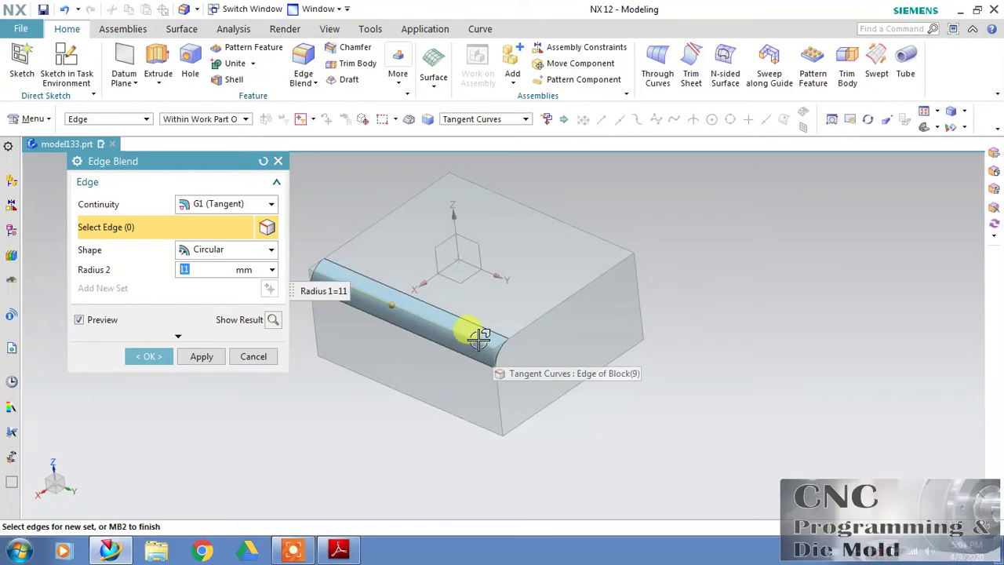
{"action": "left_click", "coordinate": [538, 308]}
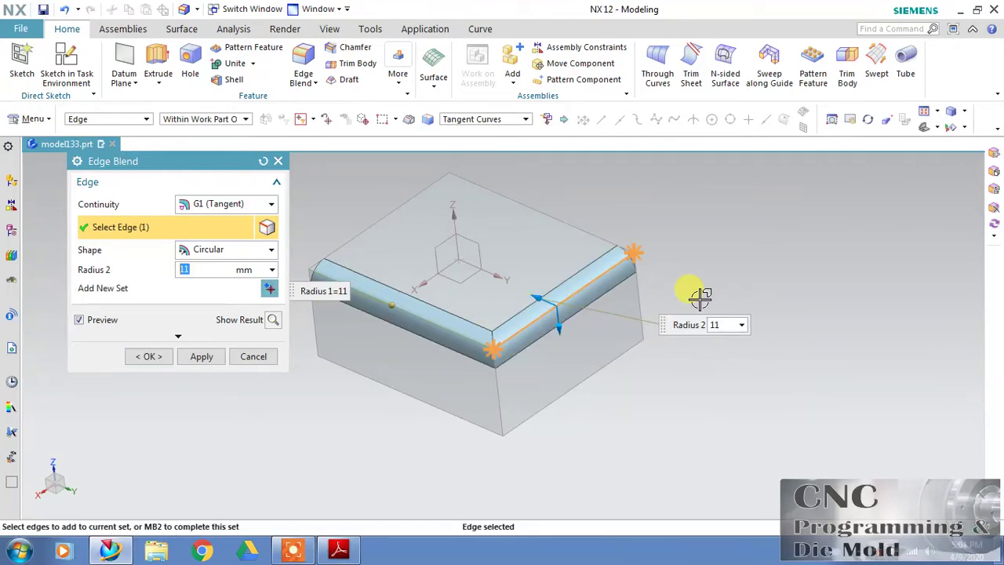
{"action": "left_click_drag", "start_coordinate": [560, 323], "coordinate": [585, 422]}
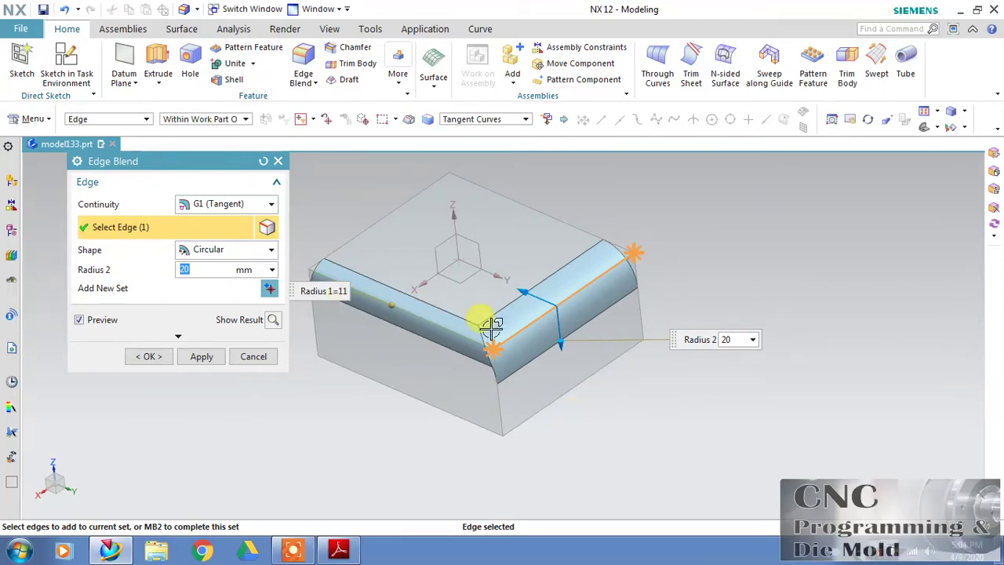
Add the next top edge, above the origin, as a third set with a 27 mm radius and complete the edge blend.
{"action": "left_click", "coordinate": [269, 291]}
{"action": "left_click", "coordinate": [592, 205]}
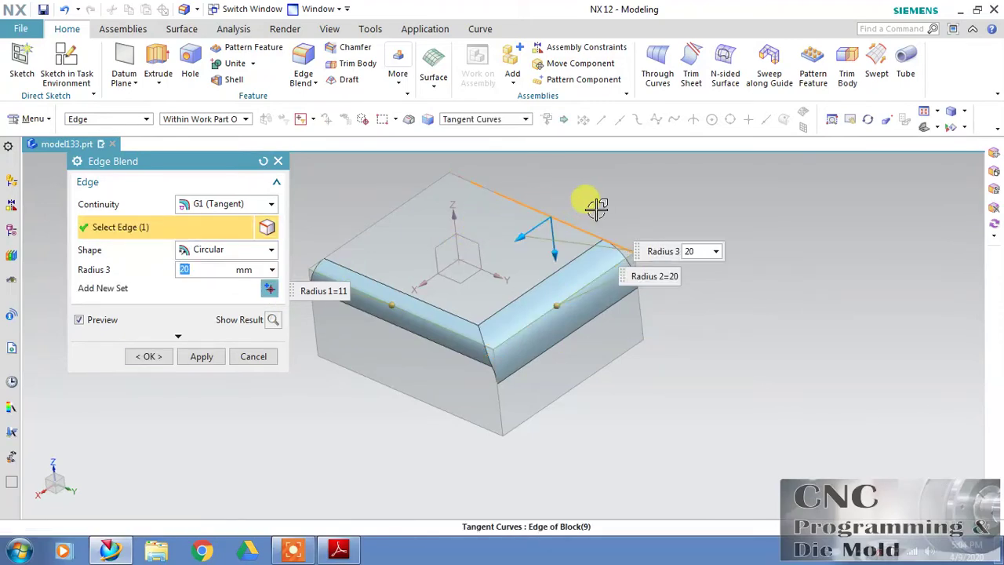
{"action": "middle_click_drag", "start_coordinate": [725, 307], "coordinate": [646, 332]}
{"action": "left_click_drag", "start_coordinate": [551, 311], "coordinate": [549, 350]}
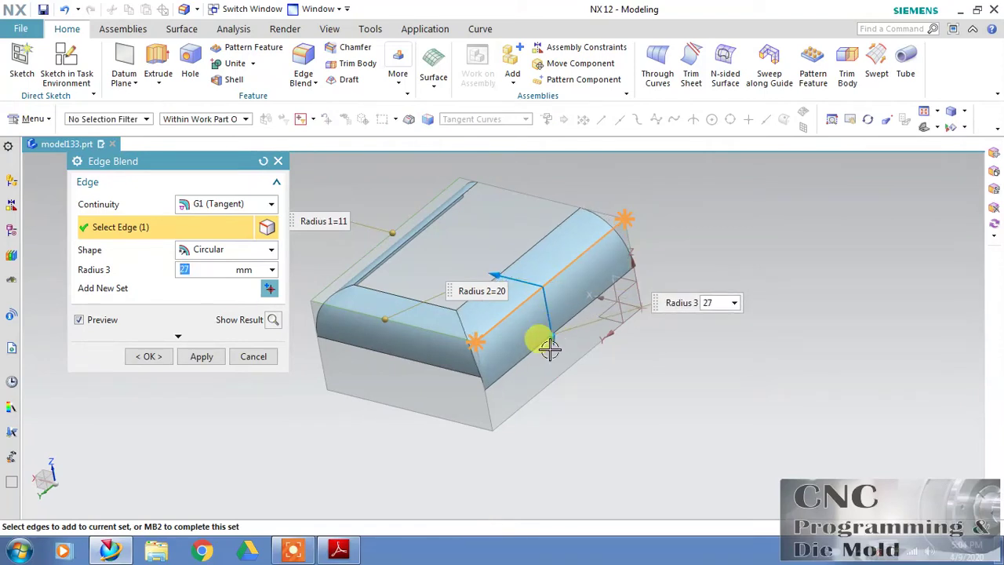
{"action": "left_click", "coordinate": [219, 335]}
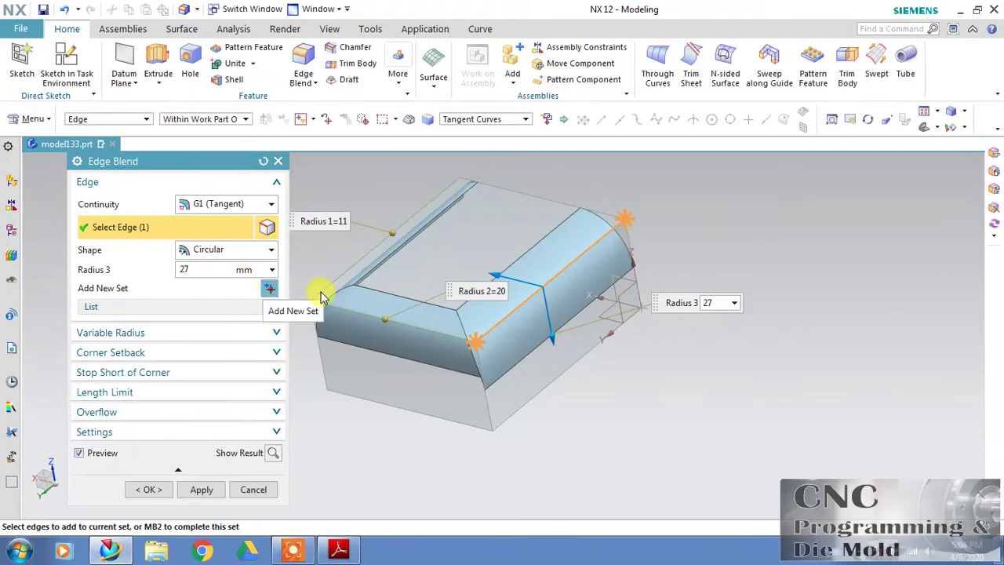
{"action": "mouse_move", "coordinate": [600, 390]}
{"action": "middle_mouse_down"}
{"action": "mouse_move", "coordinate": [618, 347]}
{"action": "mouse_move", "coordinate": [615, 369]}
{"action": "mouse_move", "coordinate": [679, 411]}
{"action": "mouse_move", "coordinate": [678, 387]}
{"action": "mouse_move", "coordinate": [651, 399]}
{"action": "mouse_move", "coordinate": [609, 377]}
{"action": "mouse_move", "coordinate": [634, 409]}
{"action": "mouse_move", "coordinate": [616, 388]}
{"action": "mouse_move", "coordinate": [617, 399]}
{"action": "middle_mouse_up"}
{"action": "left_click", "coordinate": [151, 490]}
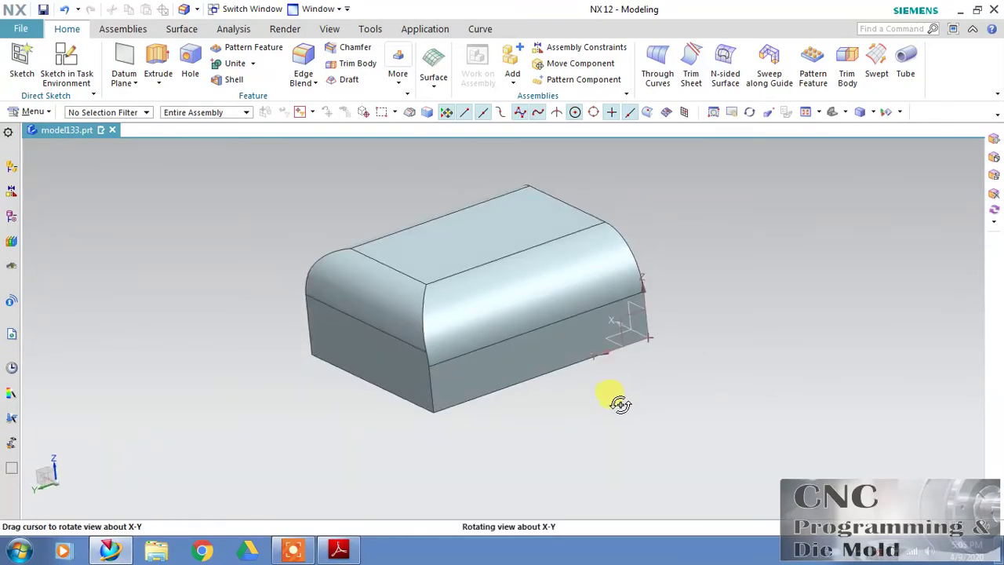
Undo the three-radius edge blend on the block.
{"action": "scroll", "coordinate": [788, 287], "scroll_direction": "up", "scroll_amount": 2}
{"action": "key", "text": "ctrl+z"}
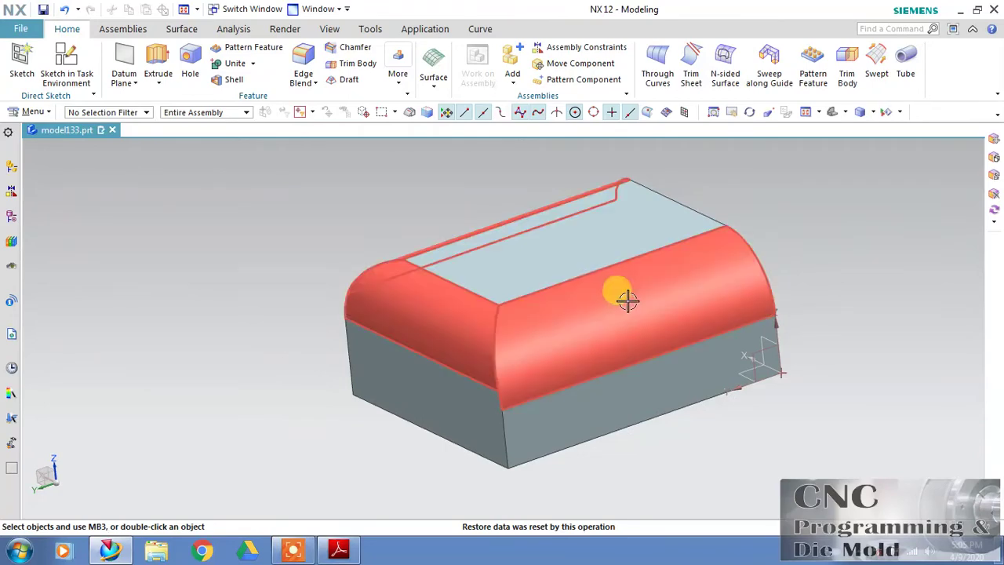
Begin a circular edge blend on the block's top edge above the origin with a 12 mm radius.
{"action": "left_click", "coordinate": [303, 59]}
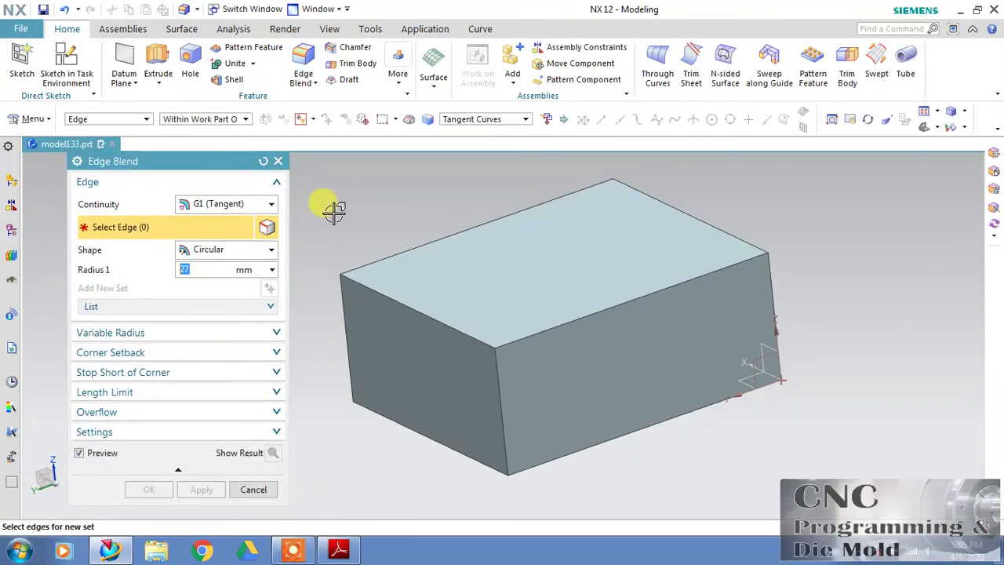
{"action": "left_click", "coordinate": [583, 315]}
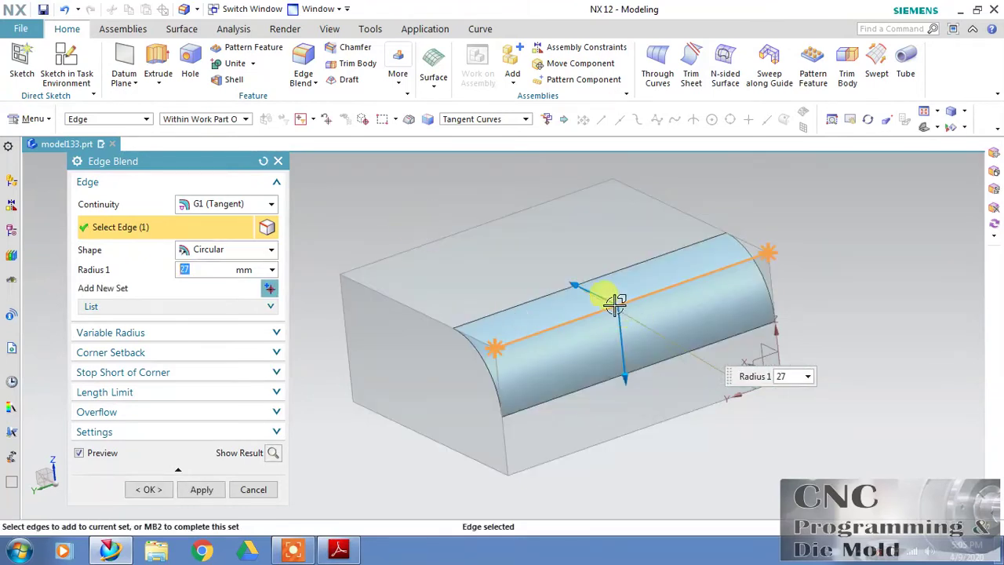
{"action": "left_click_drag", "start_coordinate": [577, 282], "coordinate": [596, 282]}
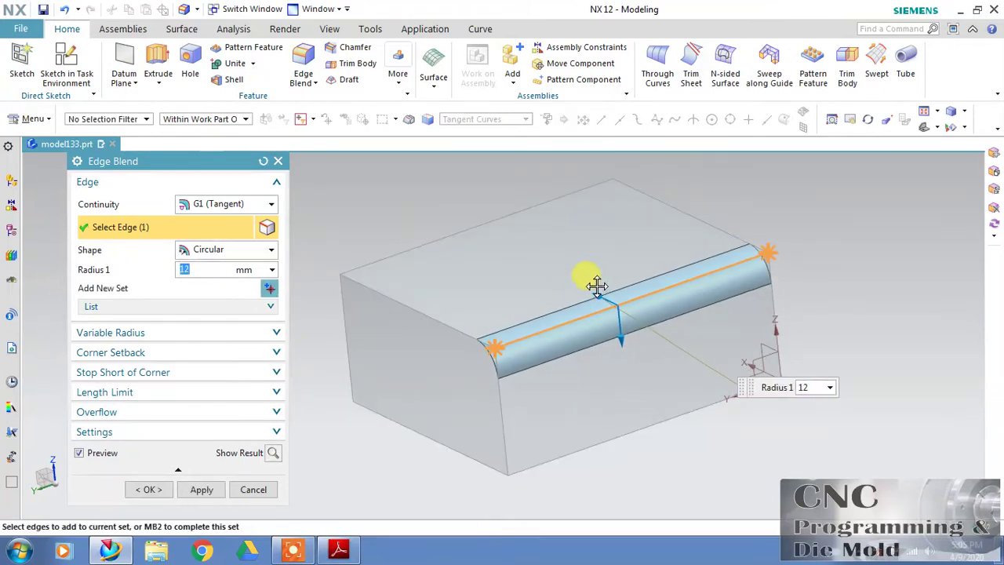
Place a variable radius point on the near end point of the blended edge and set its radius to 19 mm.
{"action": "left_click", "coordinate": [198, 333]}
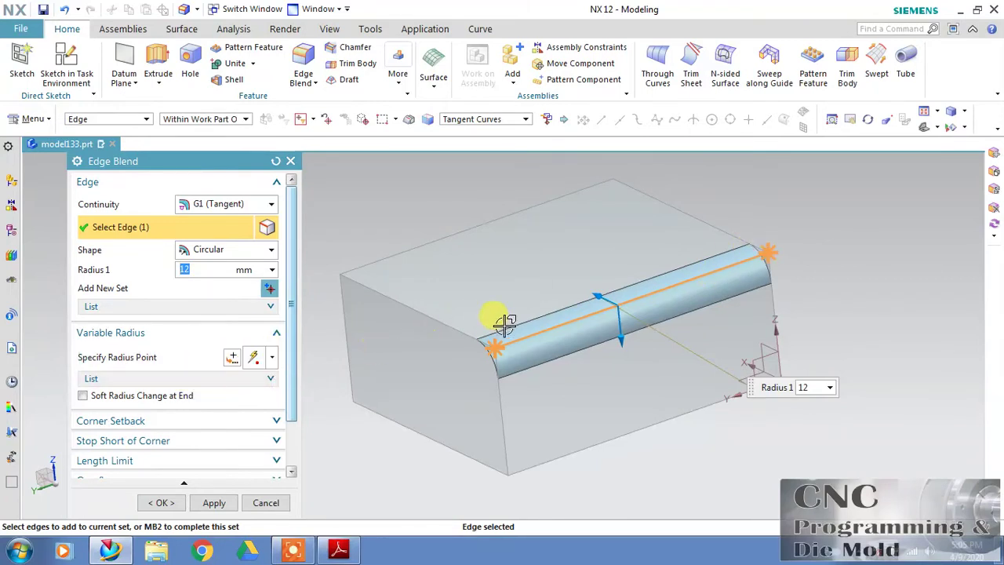
{"action": "left_click", "coordinate": [200, 379]}
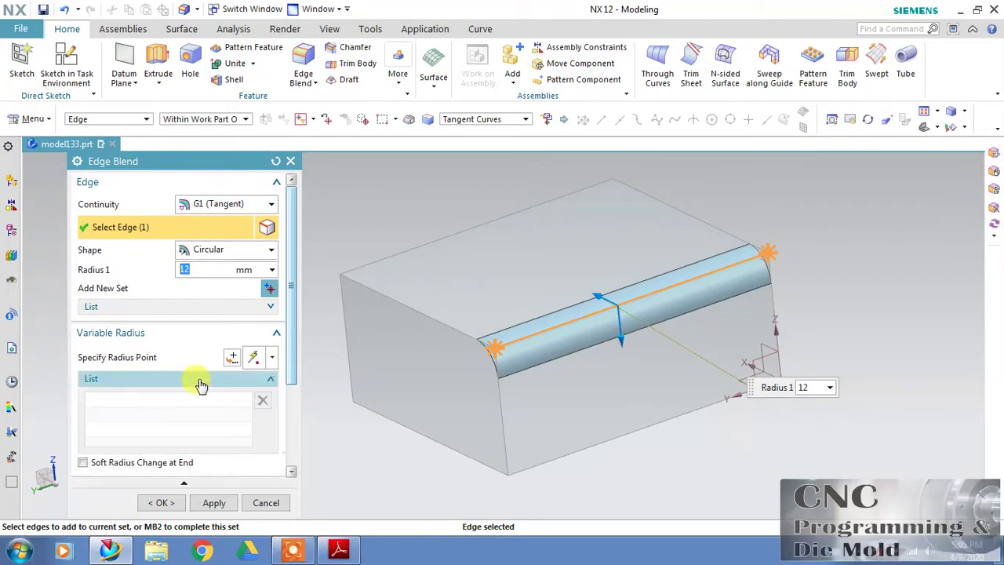
{"action": "left_click", "coordinate": [213, 381]}
{"action": "left_click", "coordinate": [272, 356]}
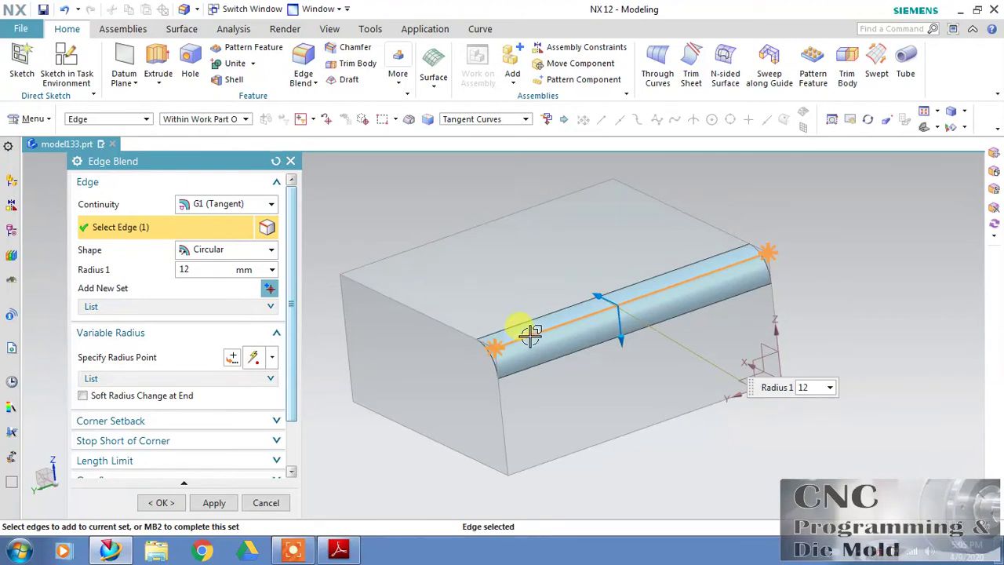
{"action": "left_click", "coordinate": [271, 357]}
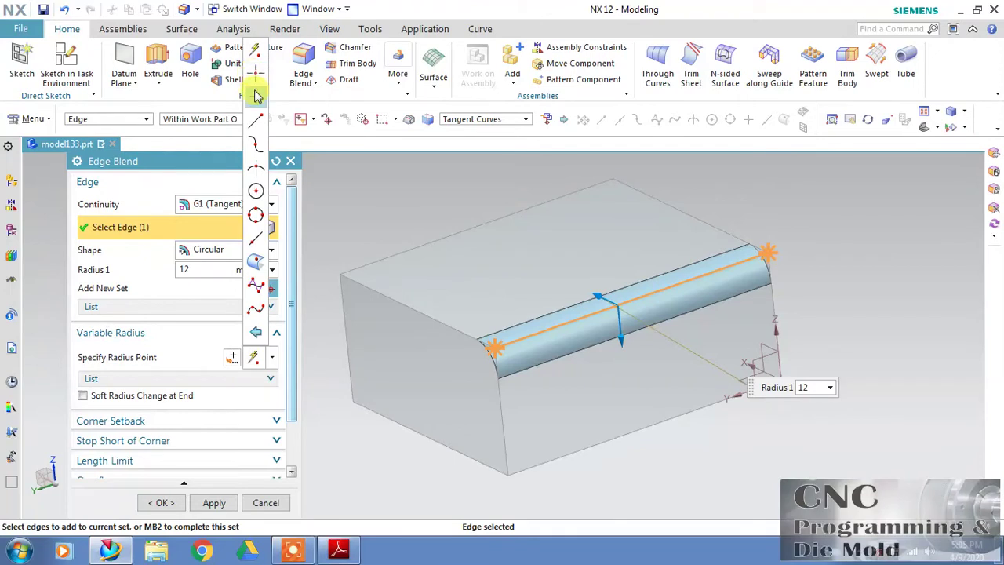
{"action": "left_click", "coordinate": [259, 119]}
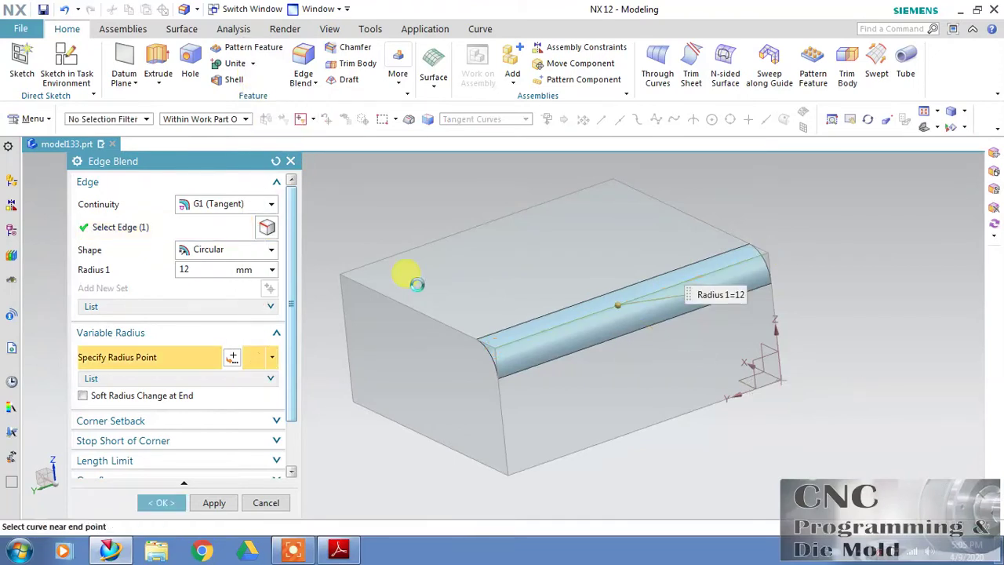
{"action": "left_click", "coordinate": [486, 333]}
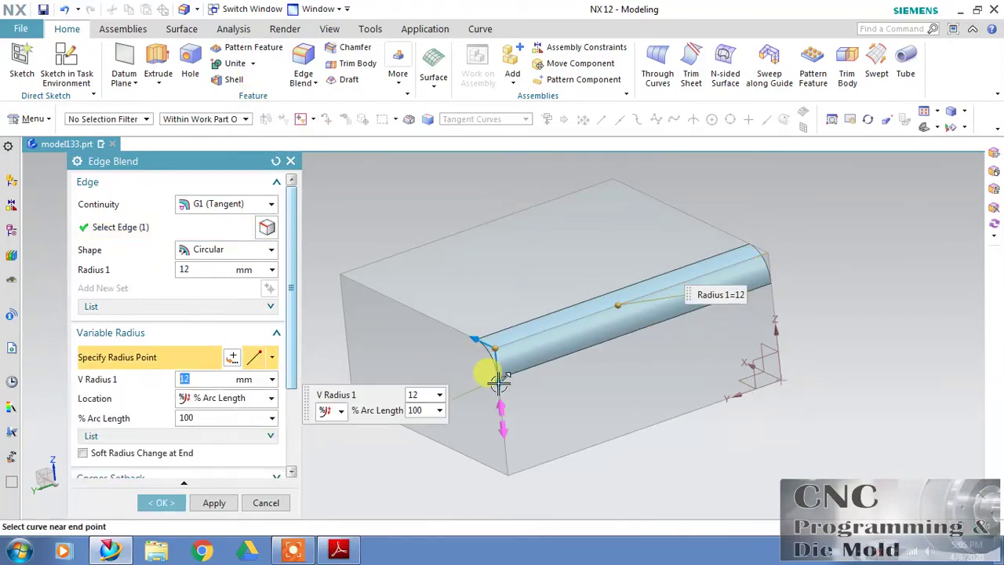
{"action": "type", "text": "19"}
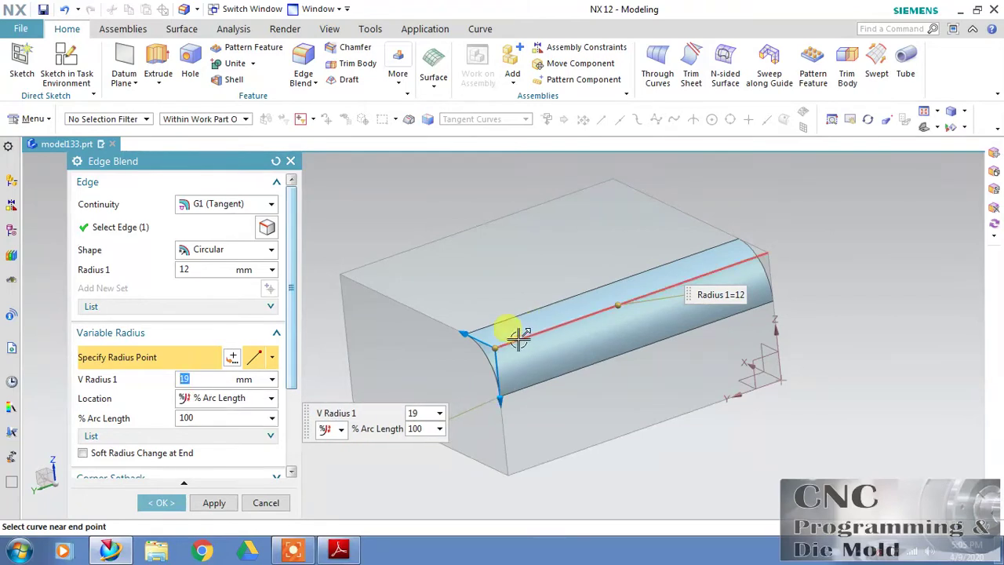
Add 9 mm variable radius points at the blended edge's far end point and, using a point on the curve, at 50% arc length.
{"action": "left_click", "coordinate": [760, 247]}
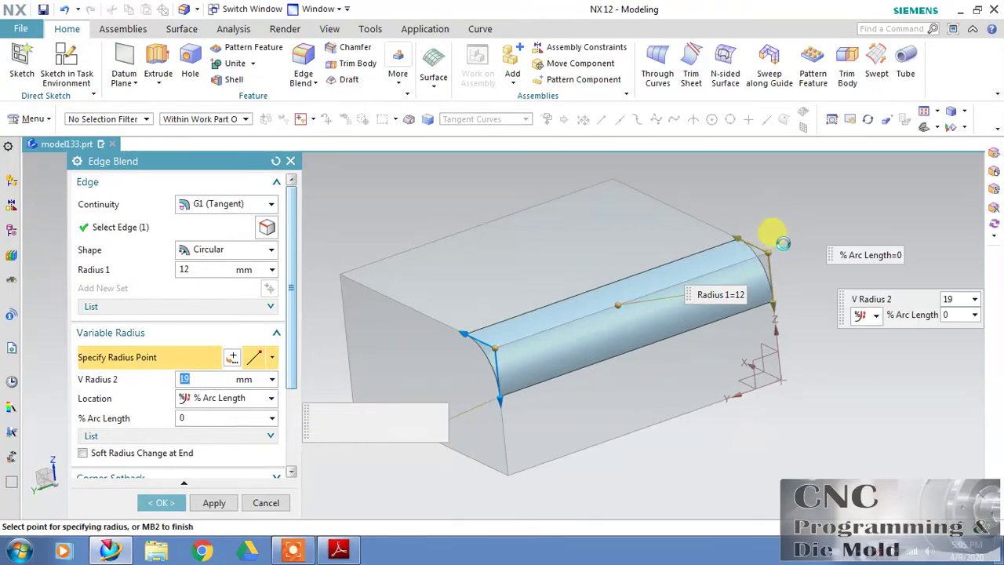
{"action": "type", "text": "9"}
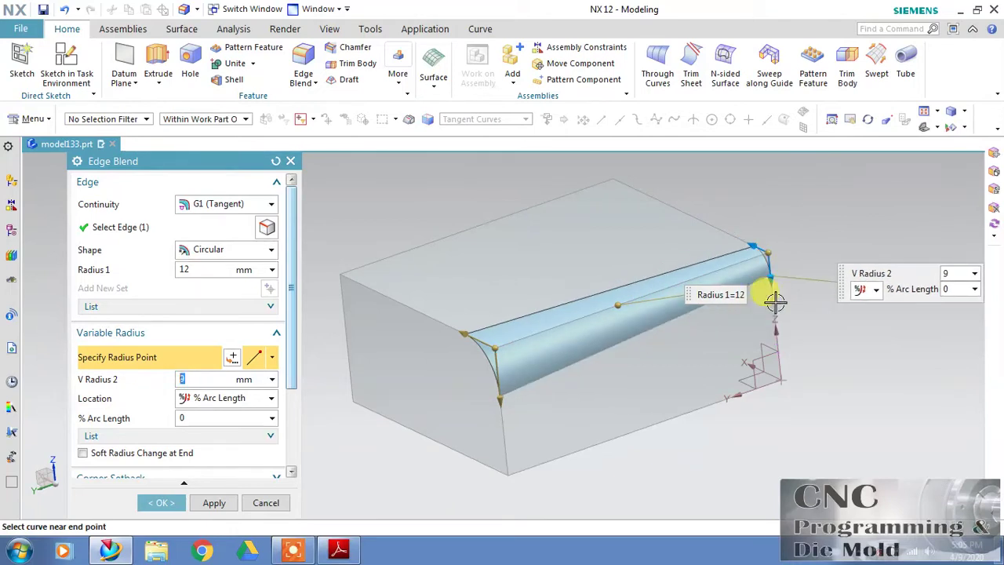
{"action": "left_click", "coordinate": [275, 358]}
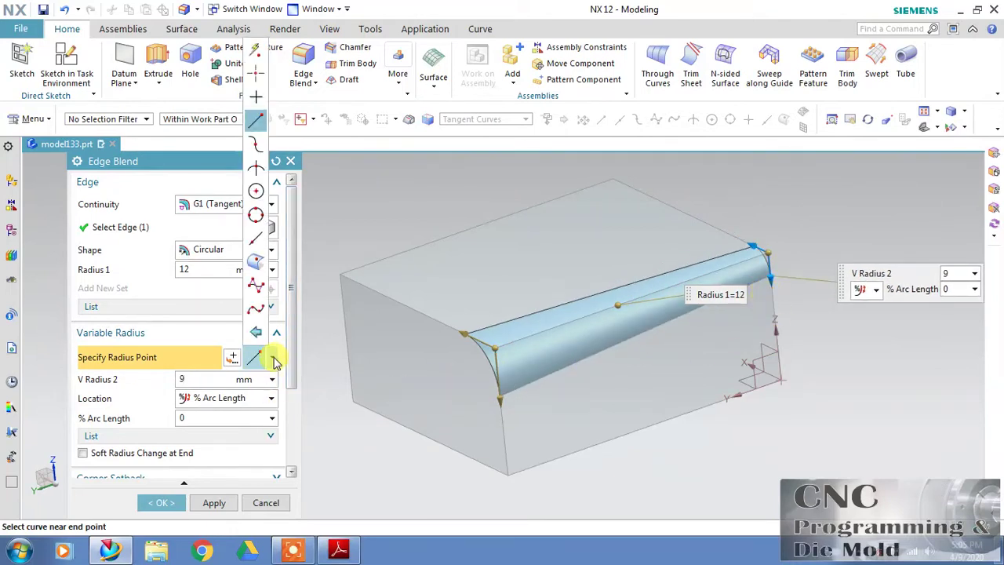
{"action": "left_click", "coordinate": [260, 241]}
{"action": "left_click", "coordinate": [581, 315]}
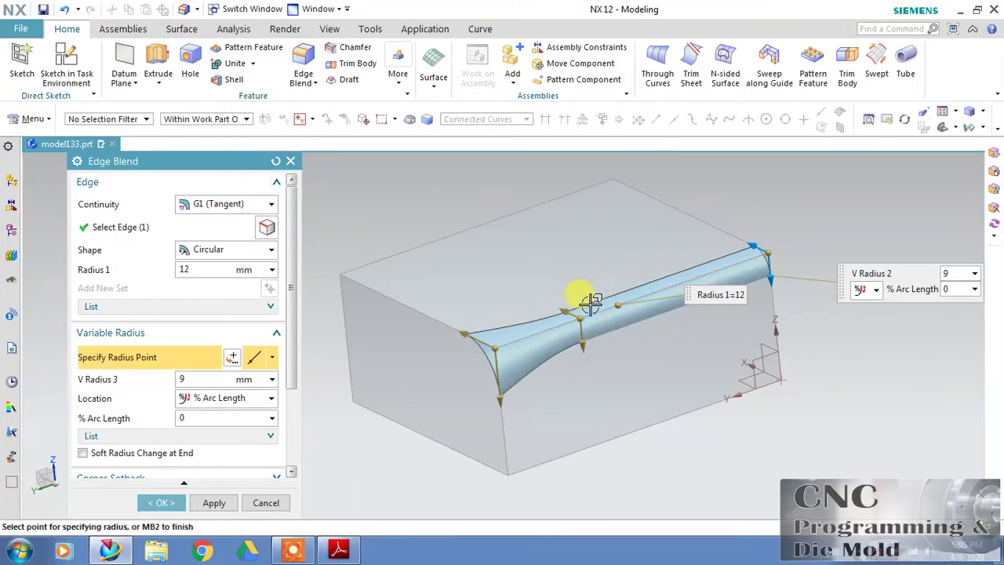
{"action": "left_click_drag", "start_coordinate": [596, 315], "coordinate": [610, 345]}
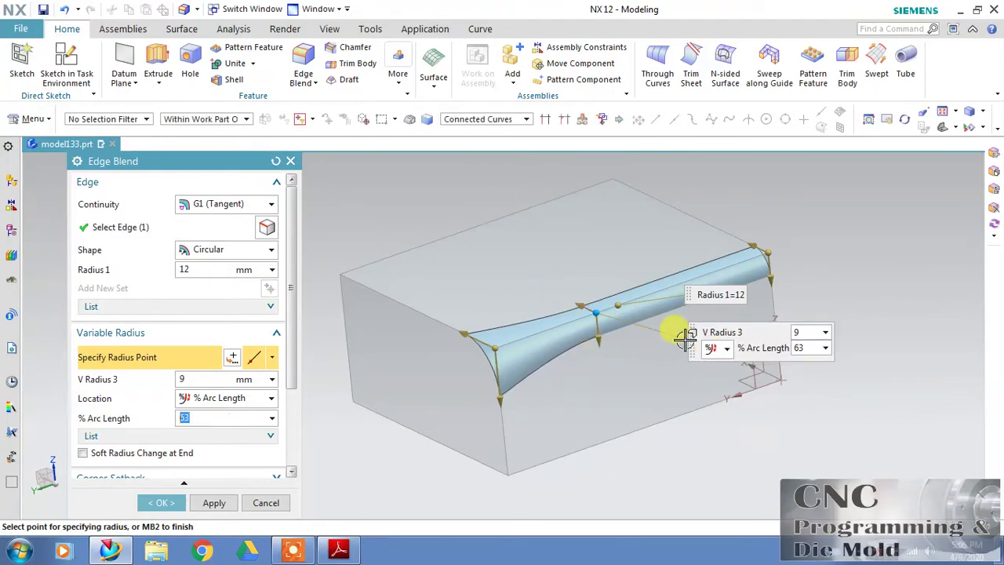
{"action": "left_click", "coordinate": [809, 354]}
{"action": "type", "text": "50"}
{"action": "key", "text": "Return"}
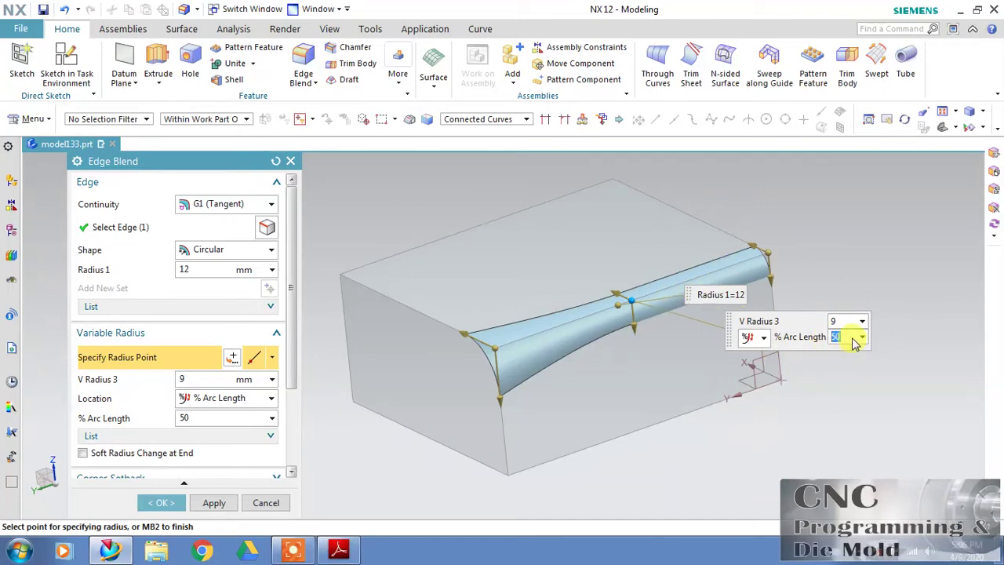
Enlarge the variable radius at the edge's far end to 21 mm and review each variable radius point in the list.
{"action": "left_click", "coordinate": [770, 282]}
{"action": "left_click_drag", "start_coordinate": [768, 285], "coordinate": [778, 302]}
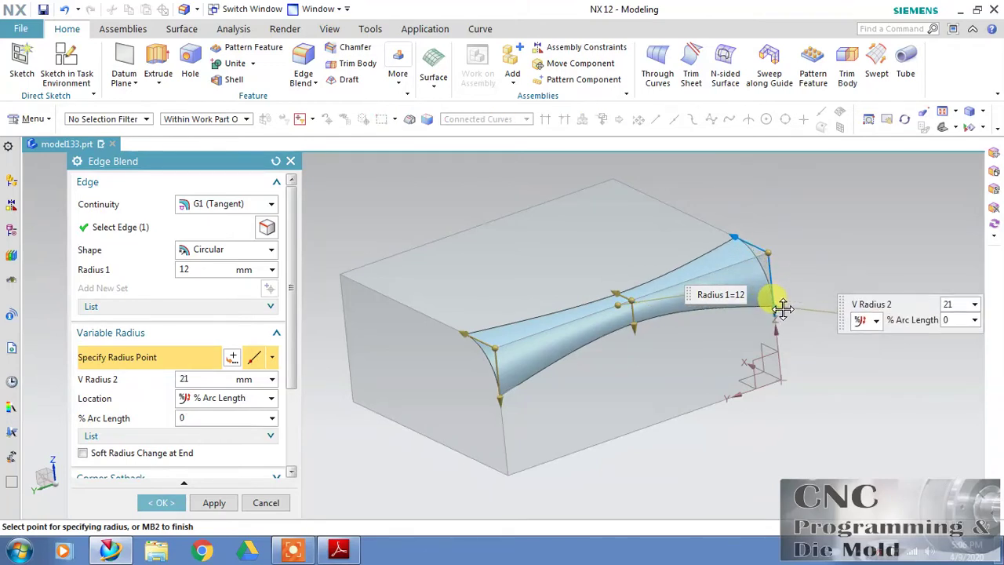
{"action": "scroll", "coordinate": [259, 369], "scroll_direction": "down", "scroll_amount": 3}
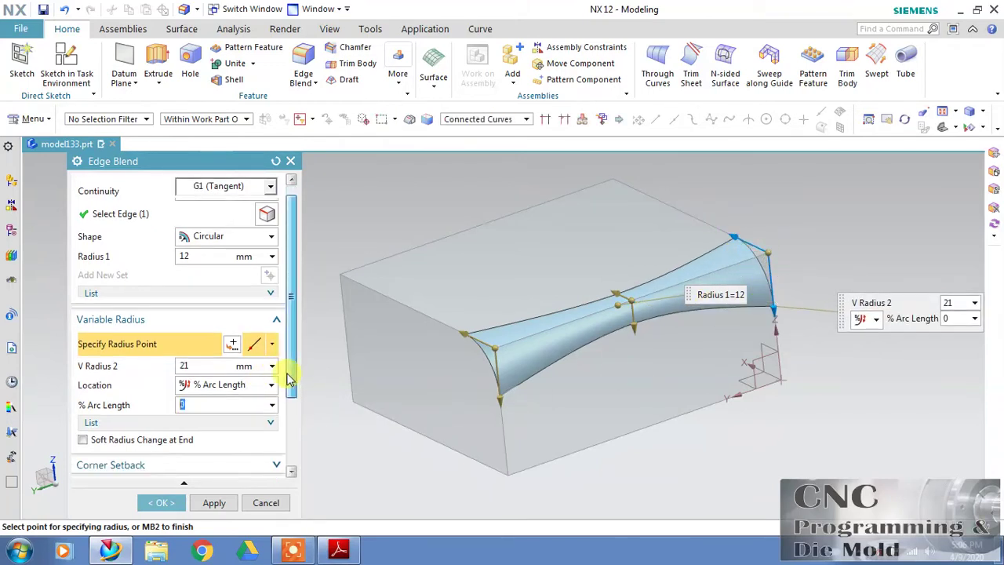
{"action": "left_click", "coordinate": [243, 368]}
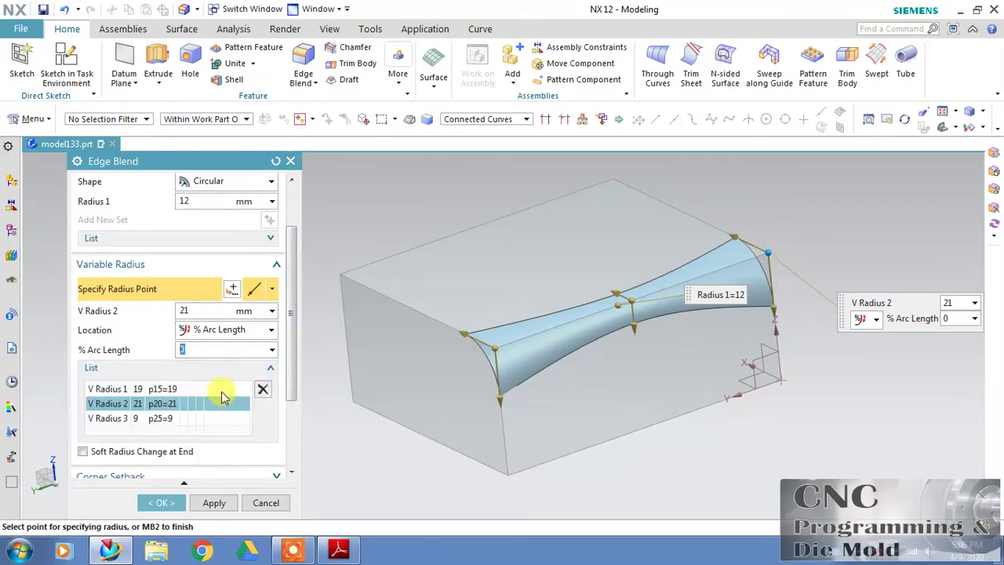
{"action": "left_click", "coordinate": [110, 389]}
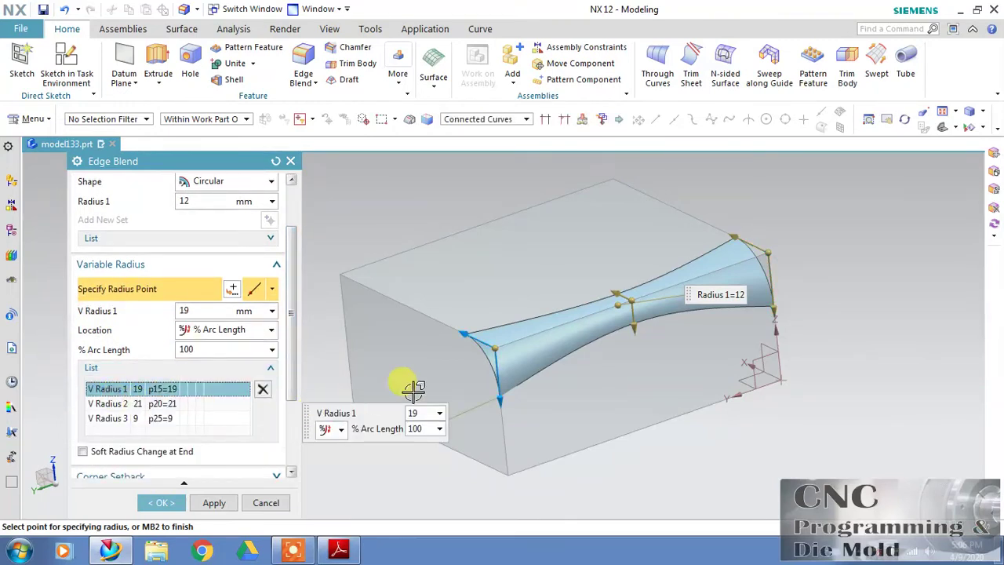
{"action": "left_click", "coordinate": [107, 403]}
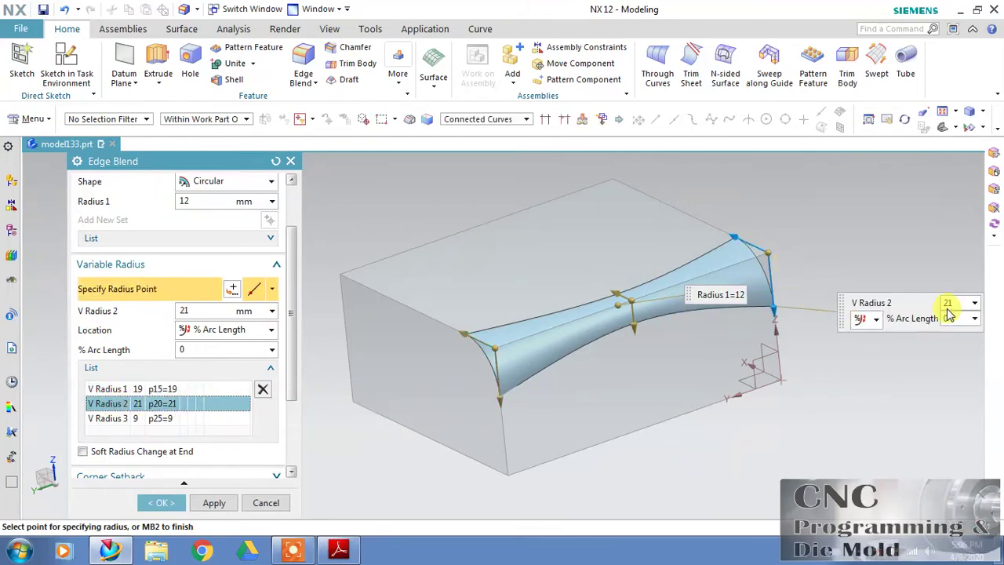
{"action": "left_click", "coordinate": [107, 418]}
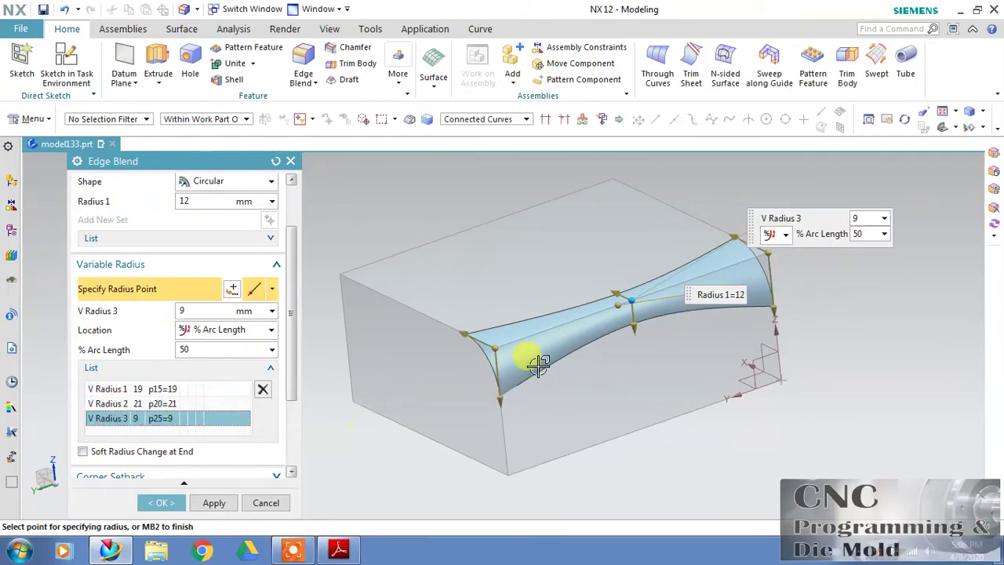
Preview the resulting variable radius blend on the block and return to editing.
{"action": "scroll", "coordinate": [293, 365], "scroll_direction": "down", "scroll_amount": 5}
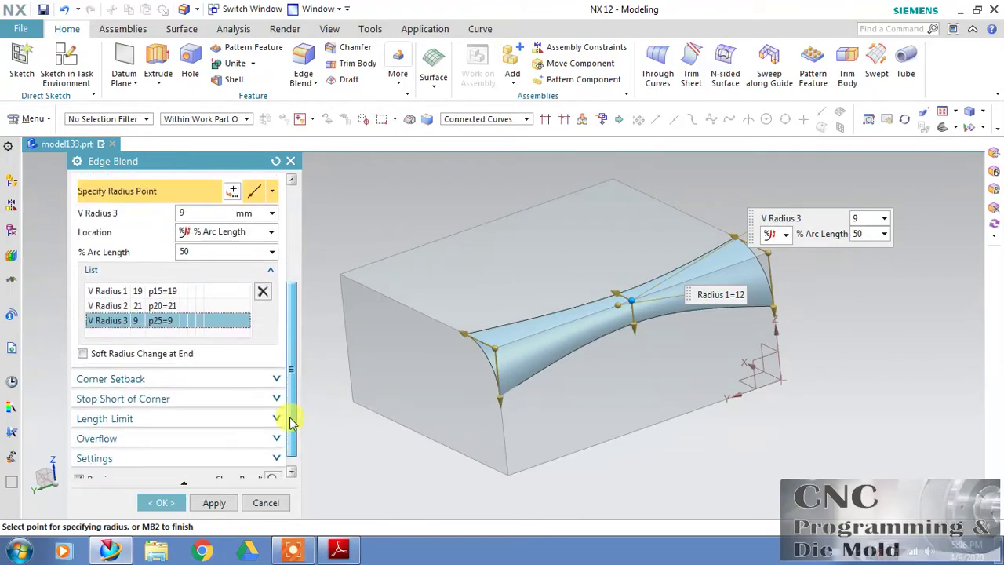
{"action": "left_click", "coordinate": [273, 468]}
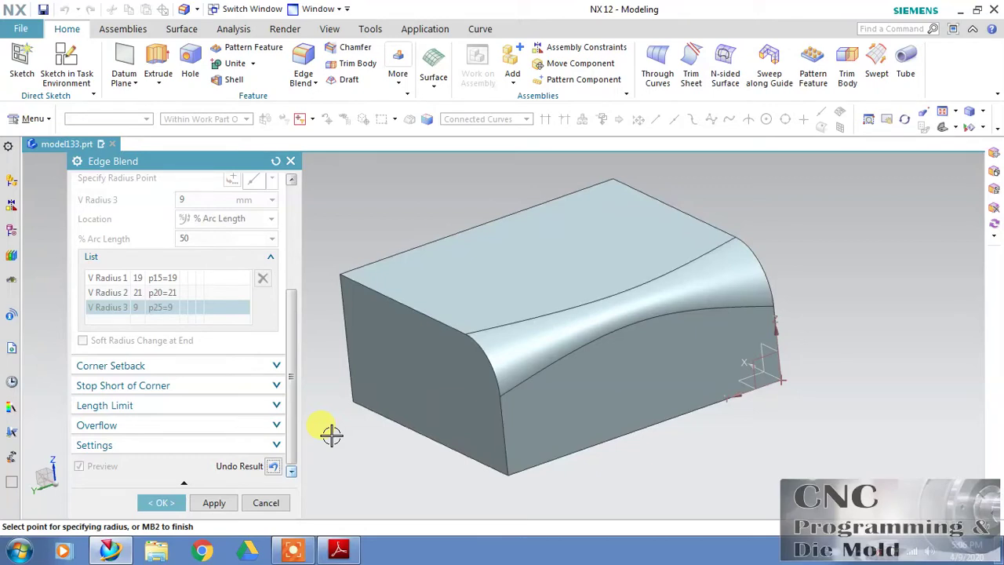
{"action": "left_click", "coordinate": [273, 466]}
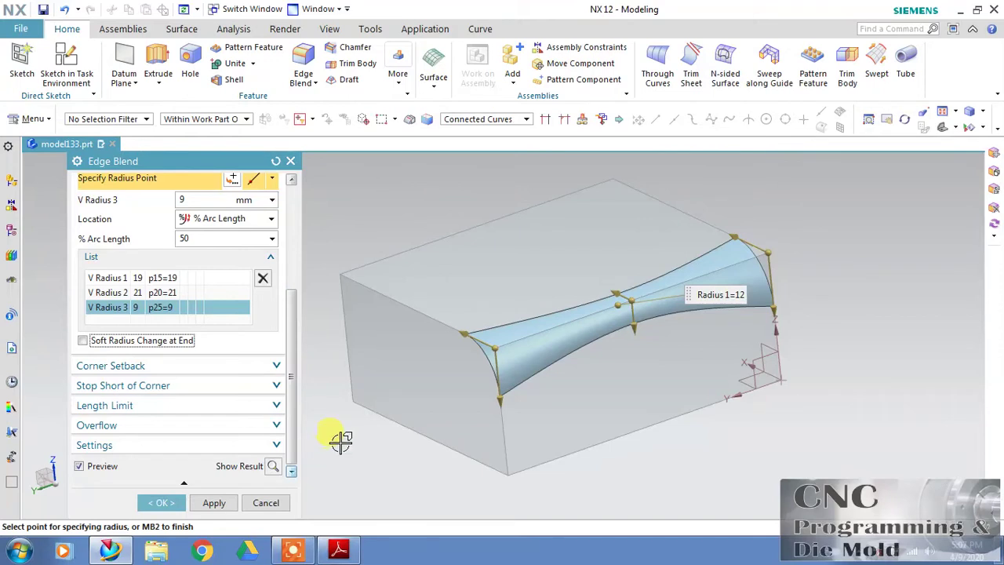
Try Soft Radius Change at End on the variable radius blend and preview the result.
{"action": "mouse_move", "coordinate": [153, 346]}
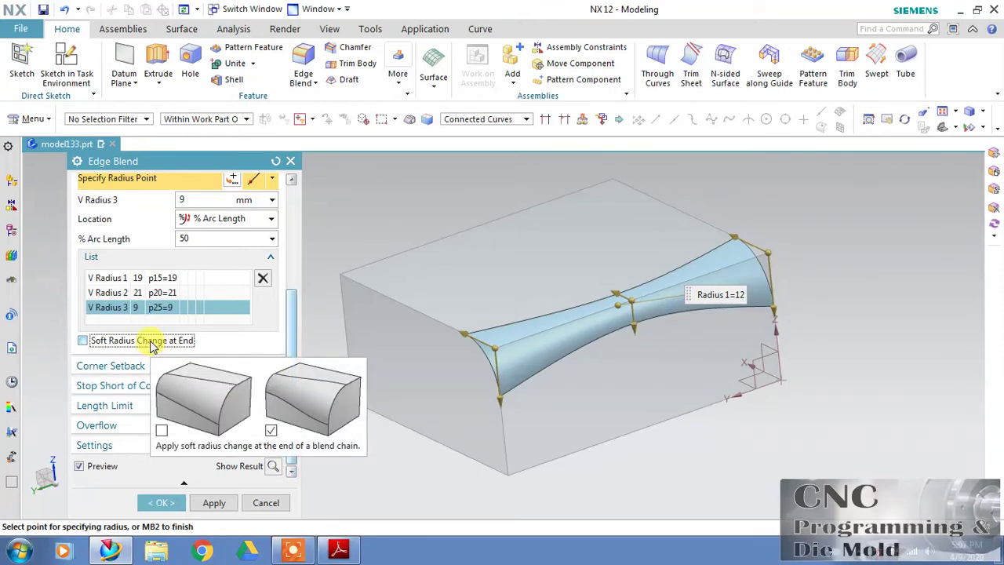
{"action": "left_click", "coordinate": [153, 347]}
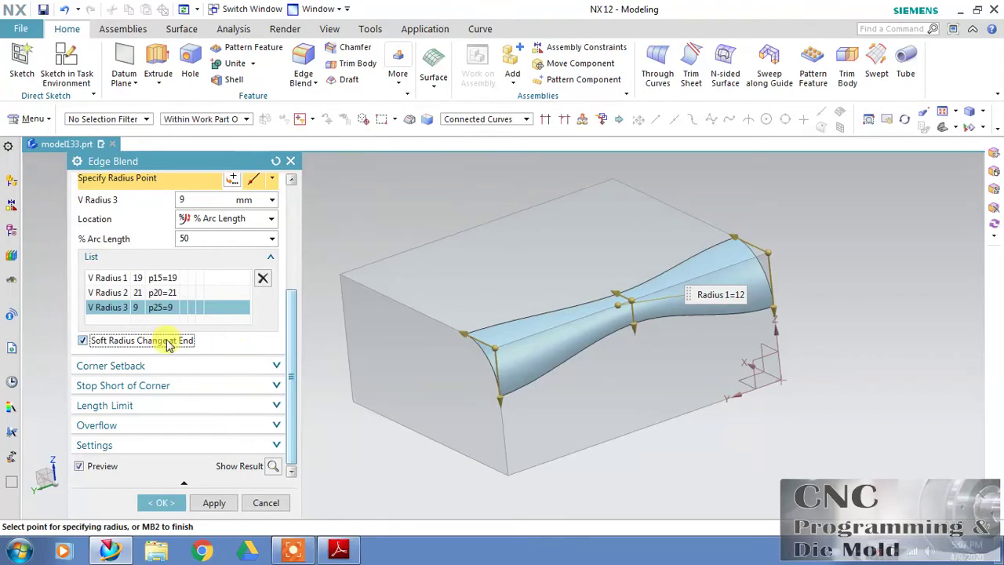
{"action": "left_click", "coordinate": [273, 466]}
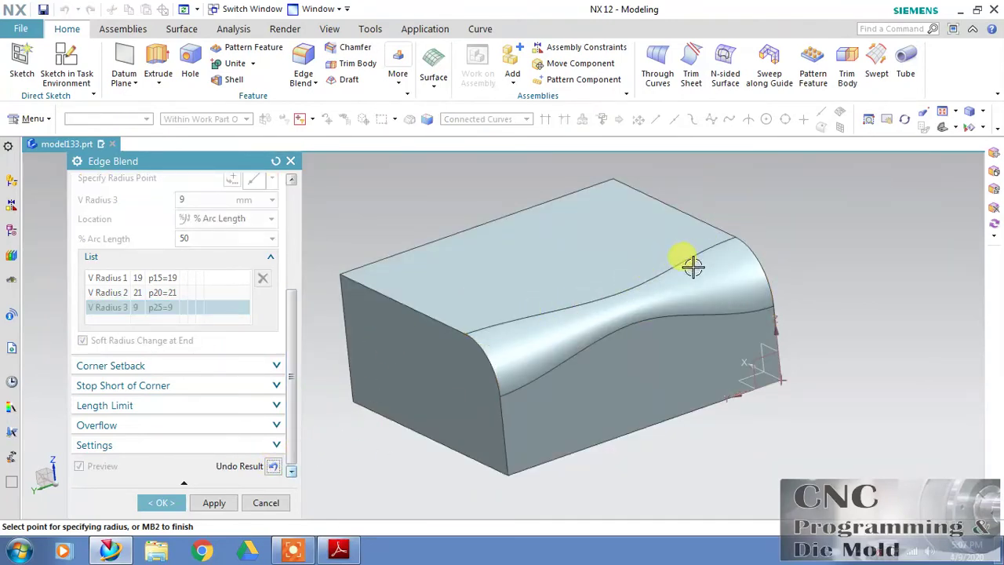
{"action": "left_click", "coordinate": [273, 466]}
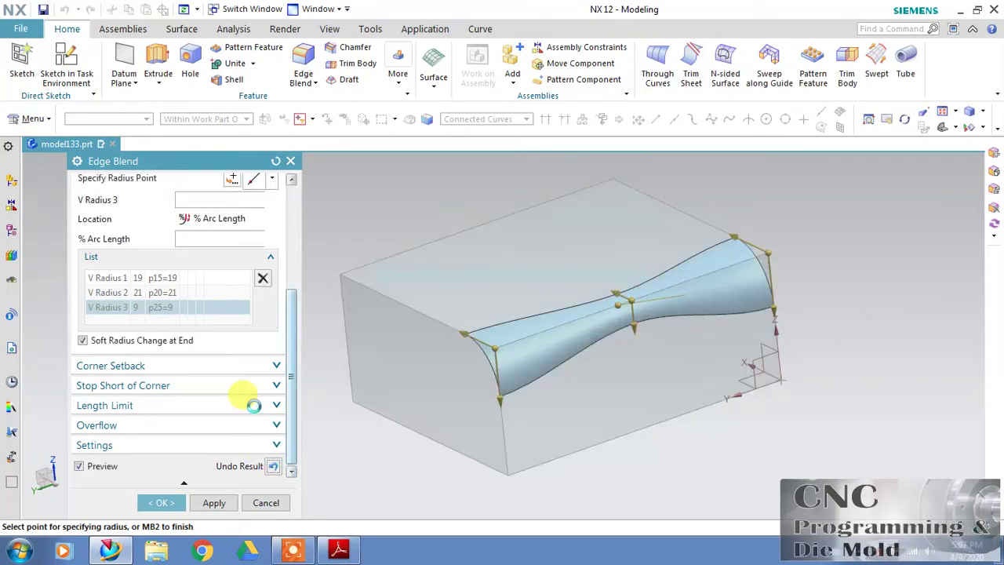
Turn off Soft Radius Change at End and apply the variable radius blend.
{"action": "left_click", "coordinate": [135, 346]}
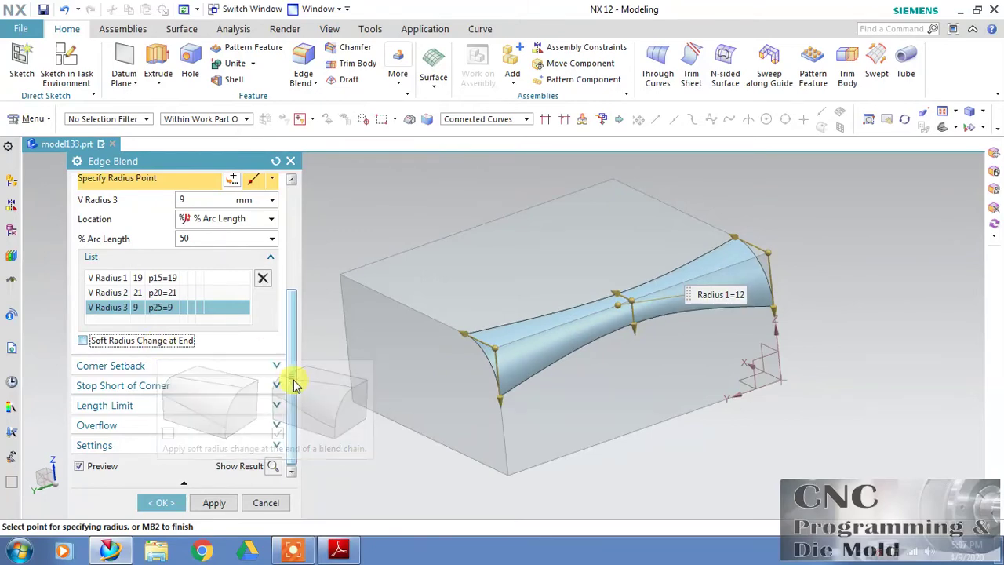
{"action": "left_click", "coordinate": [215, 503]}
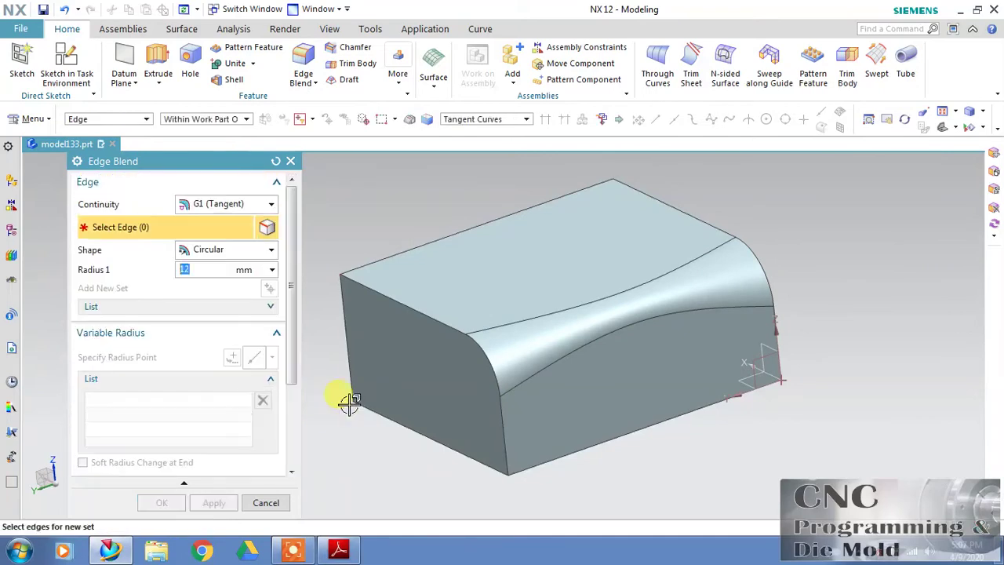
Select the top edge opposite the variable blend, the adjoining top edge chain and the vertical edge at their corner for a 12 mm circular blend.
{"action": "middle_click_drag", "start_coordinate": [353, 367], "coordinate": [518, 334]}
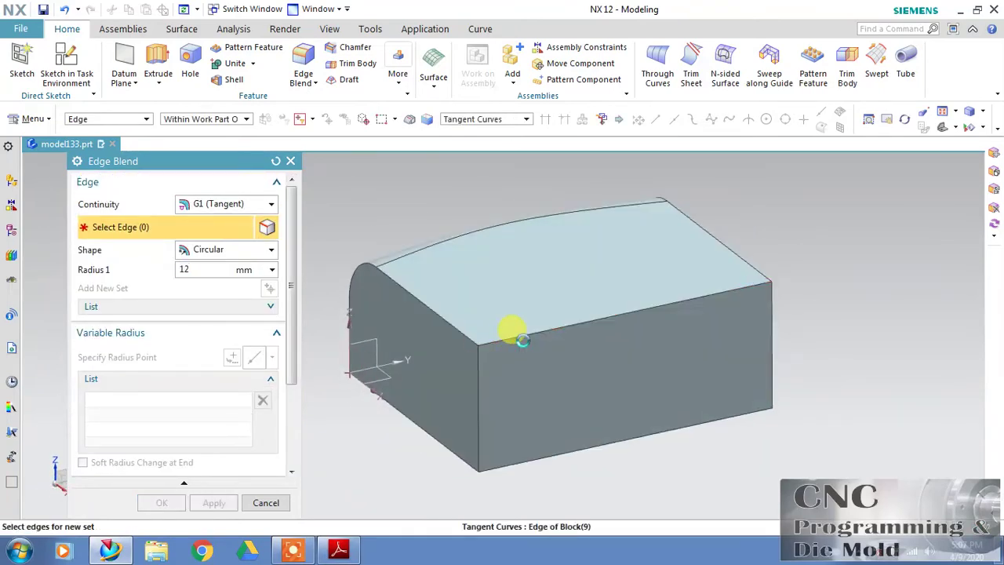
{"action": "left_click", "coordinate": [518, 335]}
{"action": "left_click", "coordinate": [426, 323]}
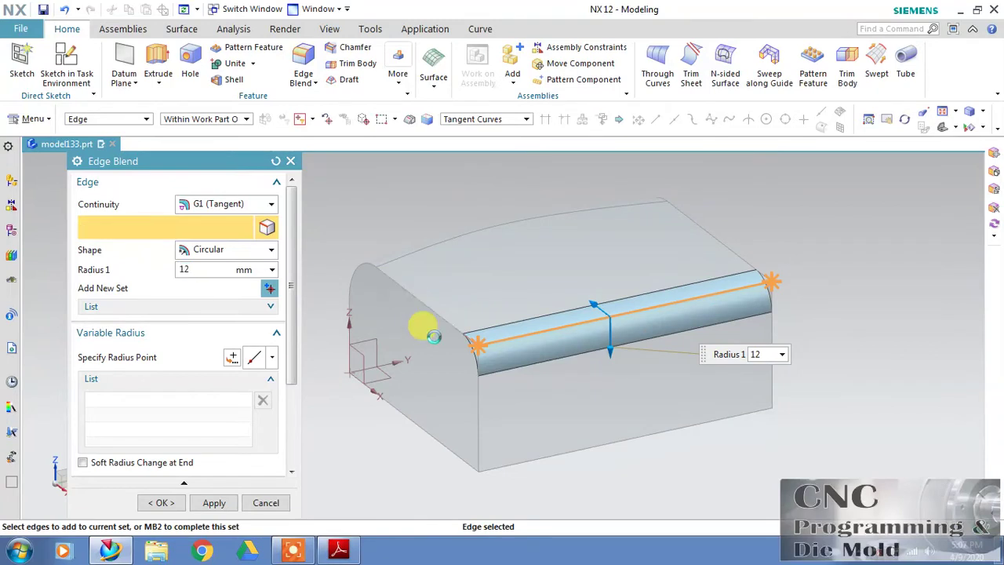
{"action": "left_click", "coordinate": [472, 389]}
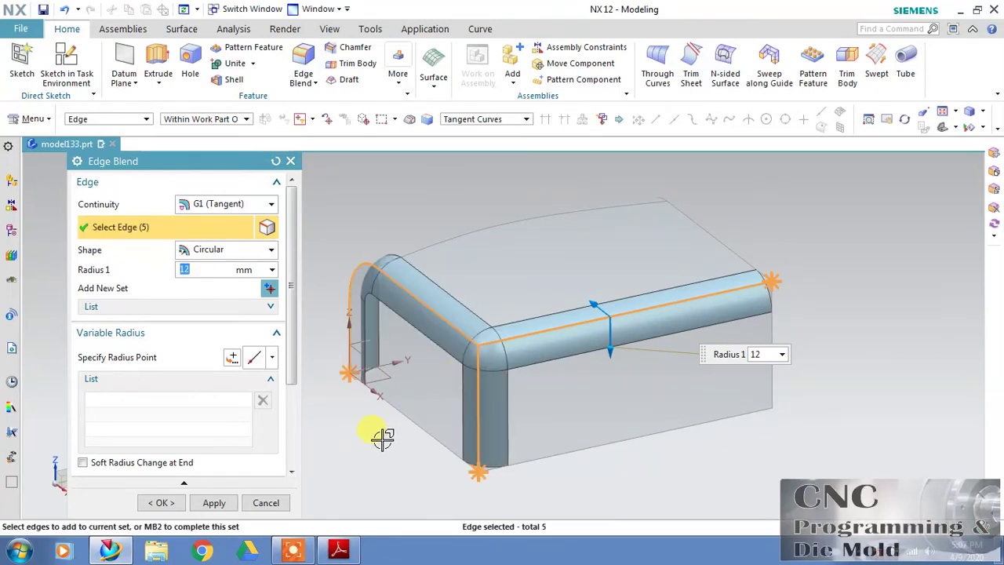
Specify the vertex where the three blended edges meet as the end point for a corner setback.
{"action": "scroll", "coordinate": [280, 310], "scroll_direction": "down", "scroll_amount": 2}
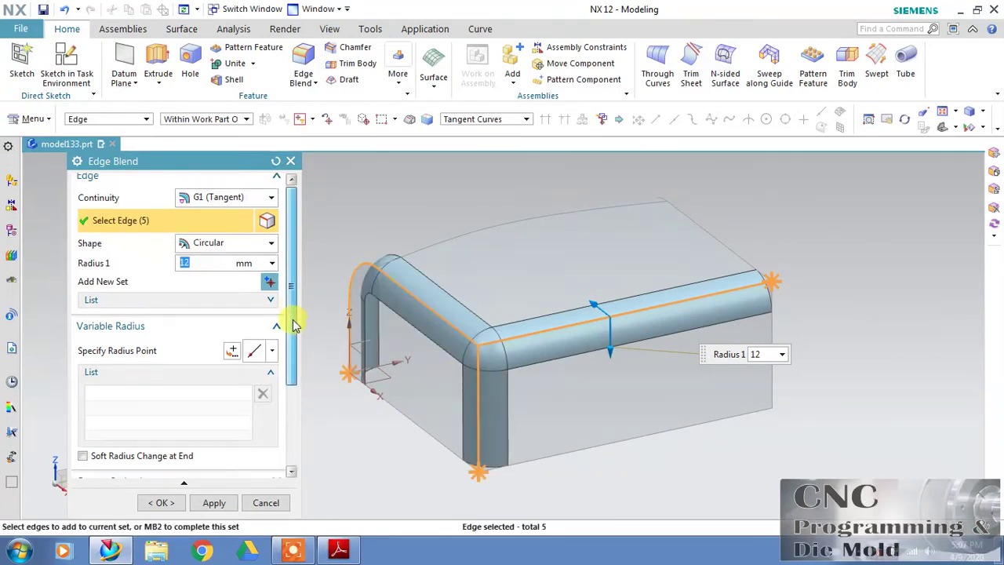
{"action": "left_click", "coordinate": [276, 321]}
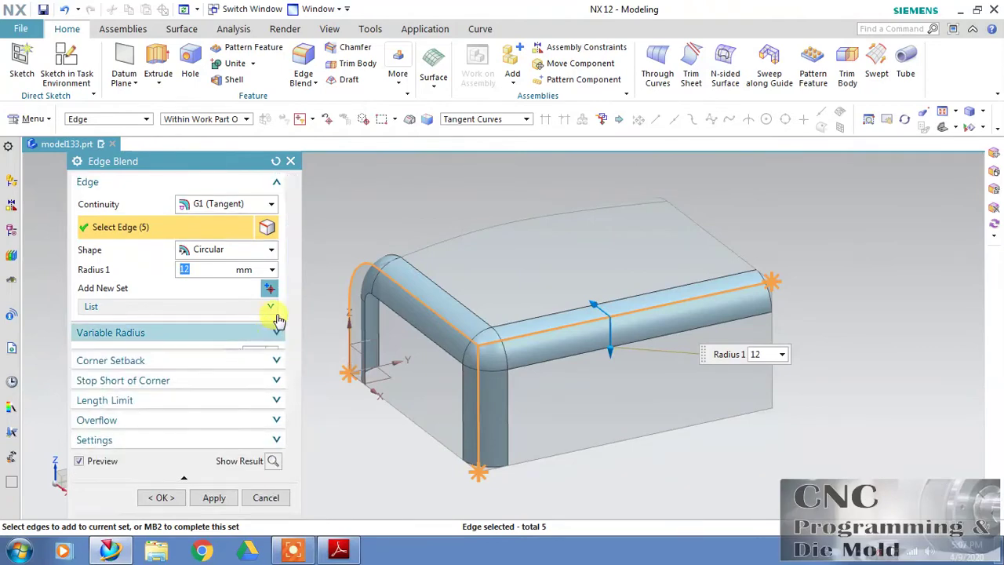
{"action": "left_click", "coordinate": [167, 352]}
{"action": "left_click", "coordinate": [144, 384]}
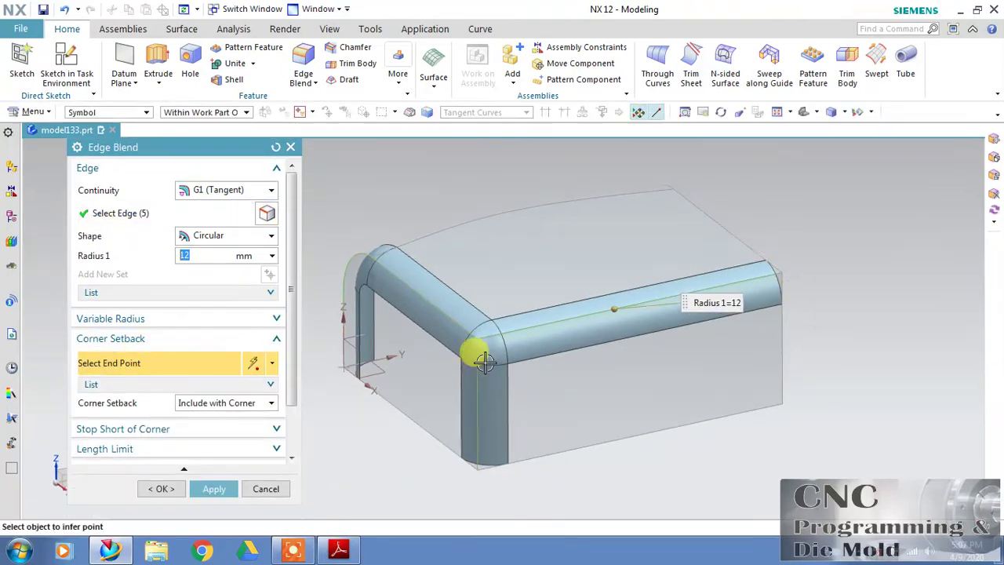
{"action": "left_click", "coordinate": [470, 349]}
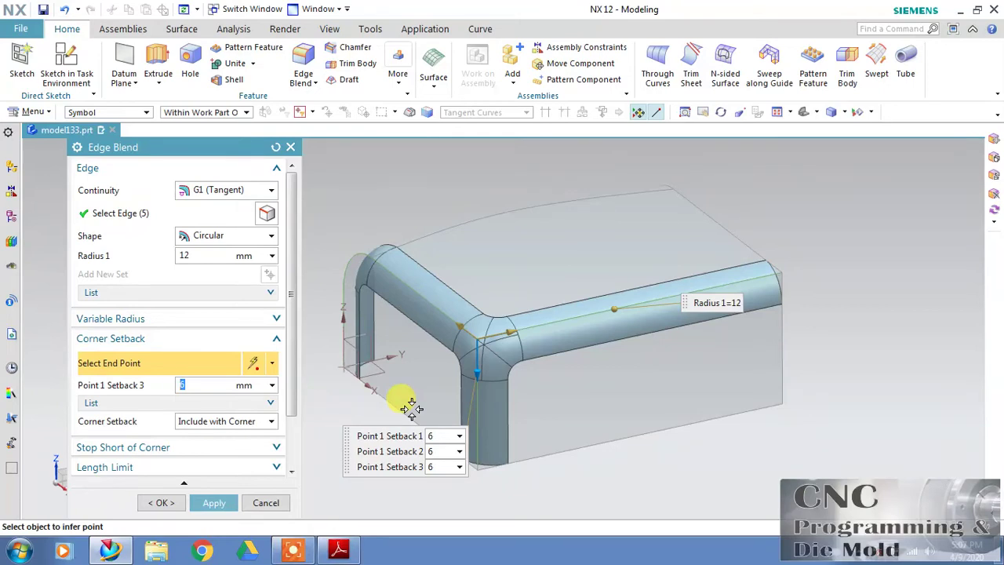
Adjust the three corner setback distances freehand to 18, 12 and 14 mm.
{"action": "left_click_drag", "start_coordinate": [516, 328], "coordinate": [526, 327]}
{"action": "left_click_drag", "start_coordinate": [465, 323], "coordinate": [433, 320]}
{"action": "left_click", "coordinate": [478, 381]}
{"action": "left_click_drag", "start_coordinate": [478, 381], "coordinate": [474, 386]}
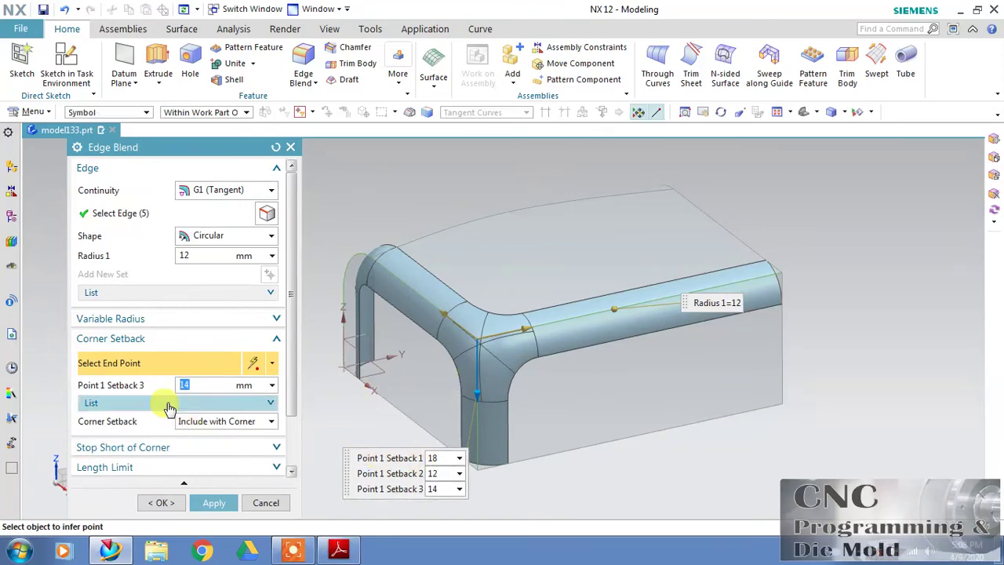
Set all three setback distances of the corner point to 20 mm.
{"action": "left_click", "coordinate": [228, 402]}
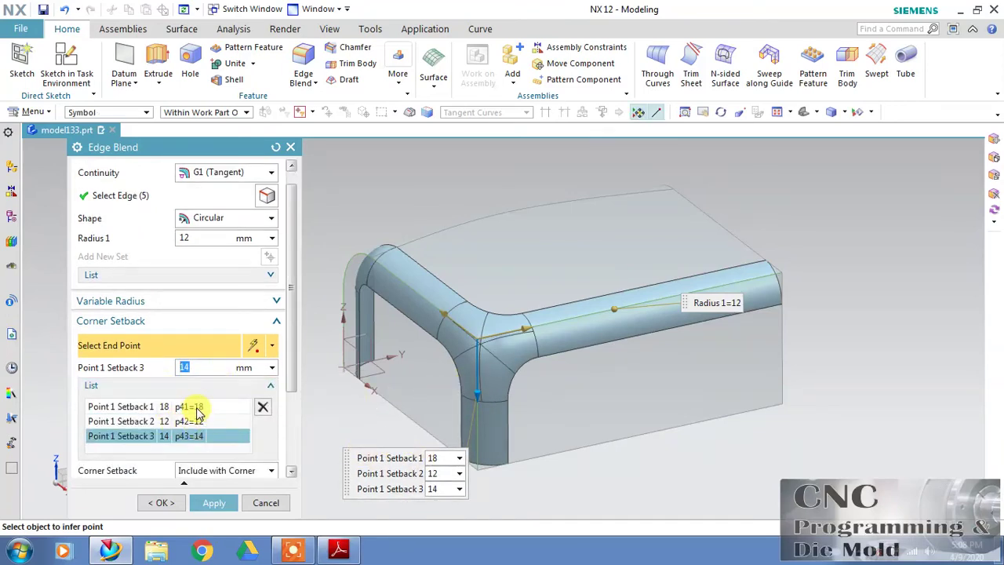
{"action": "left_click", "coordinate": [196, 408]}
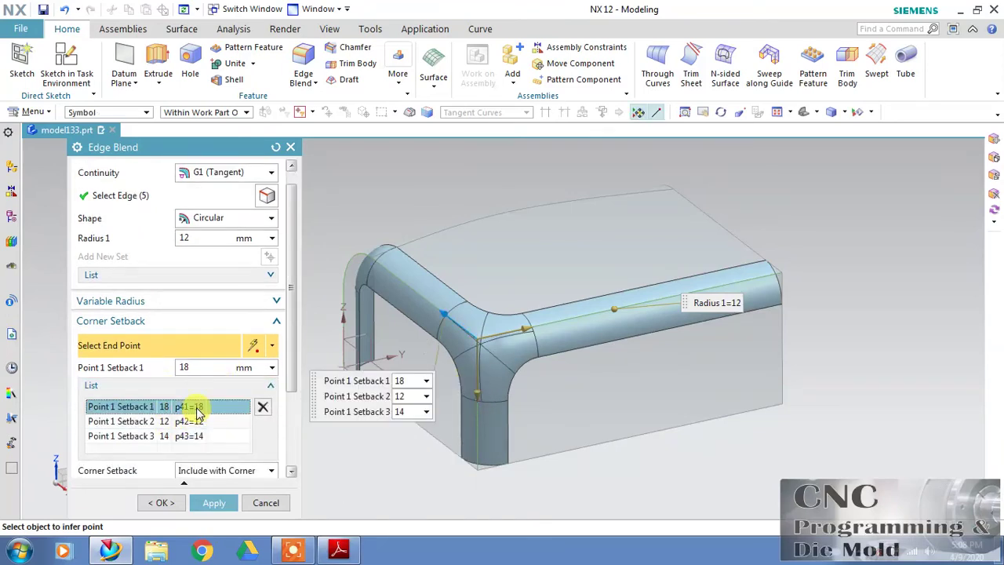
{"action": "left_click", "coordinate": [407, 383]}
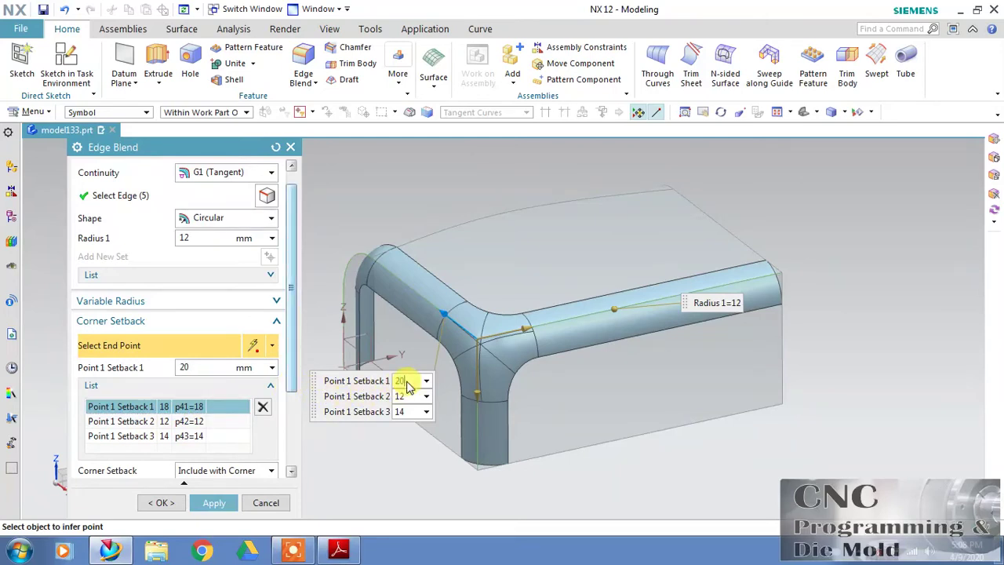
{"action": "left_click", "coordinate": [408, 402]}
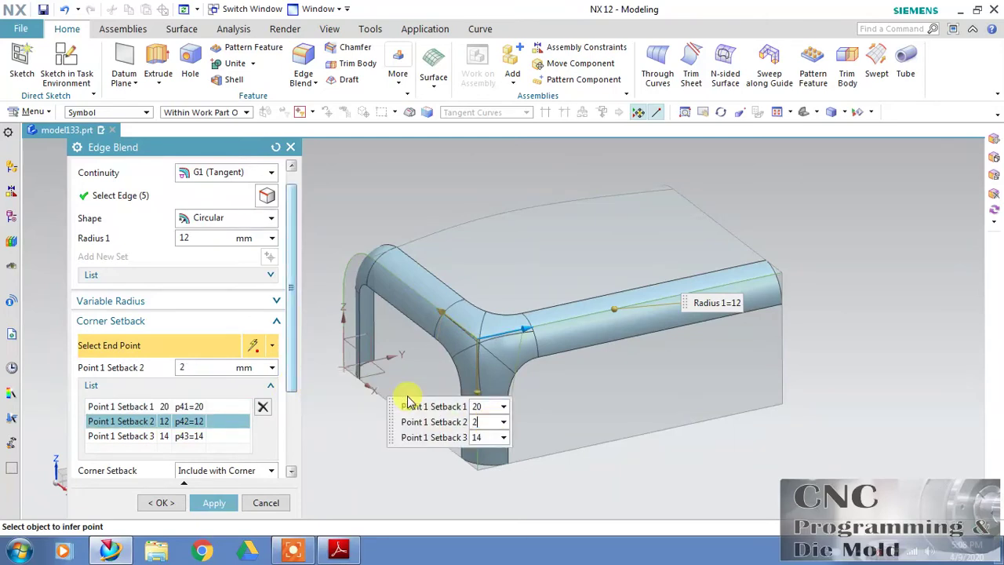
{"action": "key", "text": "Return"}
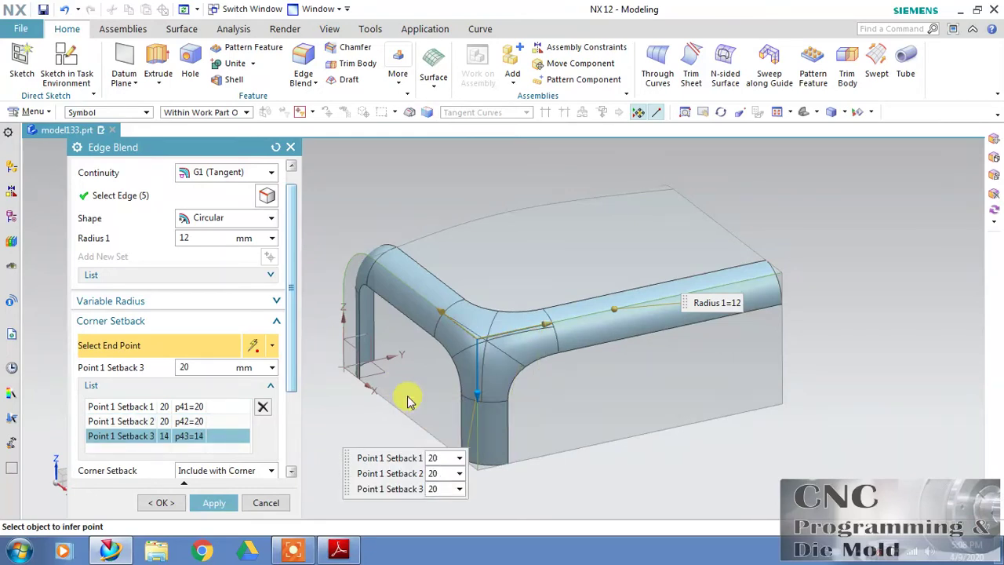
{"action": "left_click", "coordinate": [433, 473]}
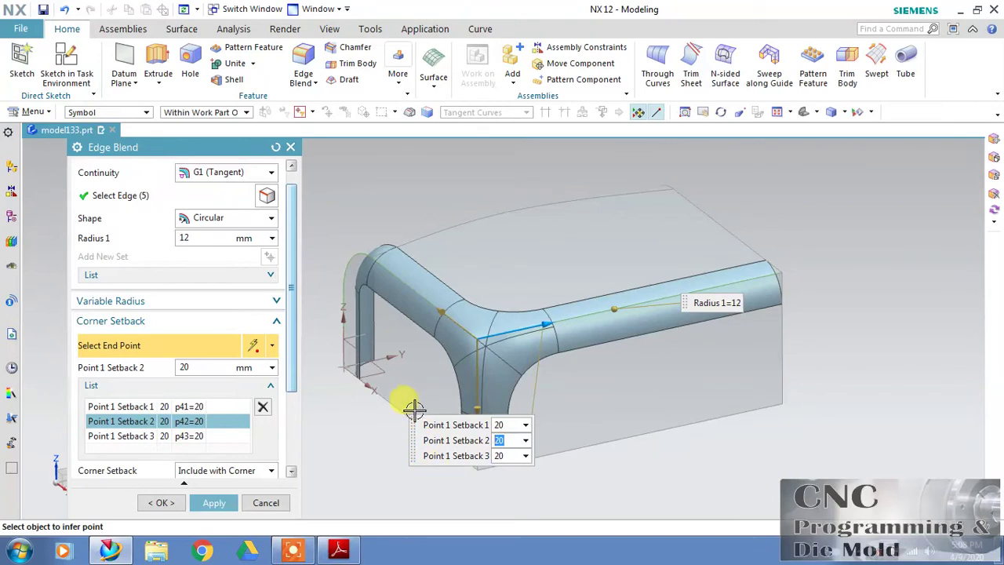
Compare the Separate from Corner setback option with Include with Corner, leaving the corner setback at Include with Corner.
{"action": "left_click_drag", "start_coordinate": [292, 363], "coordinate": [298, 432]}
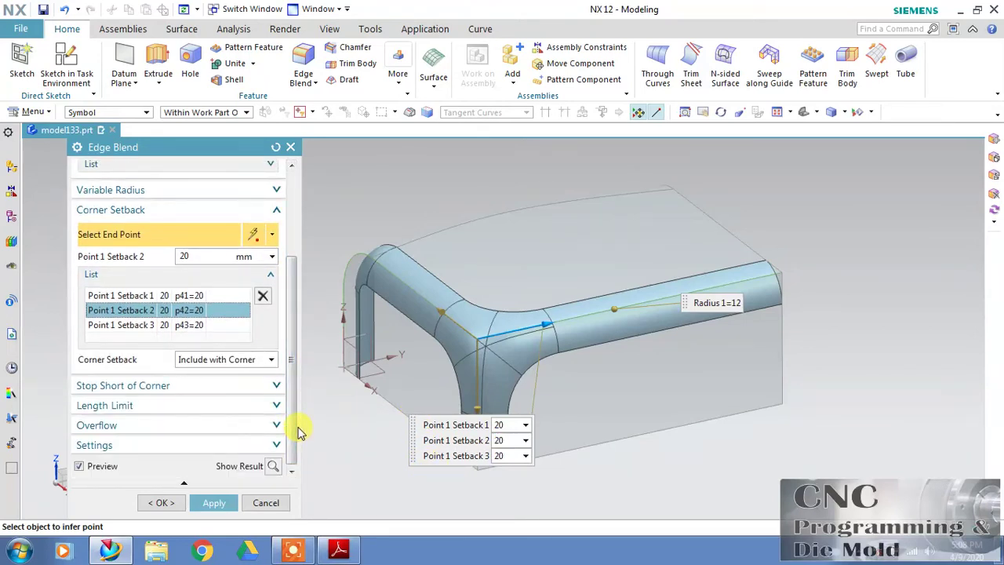
{"action": "key", "text": "Tab"}
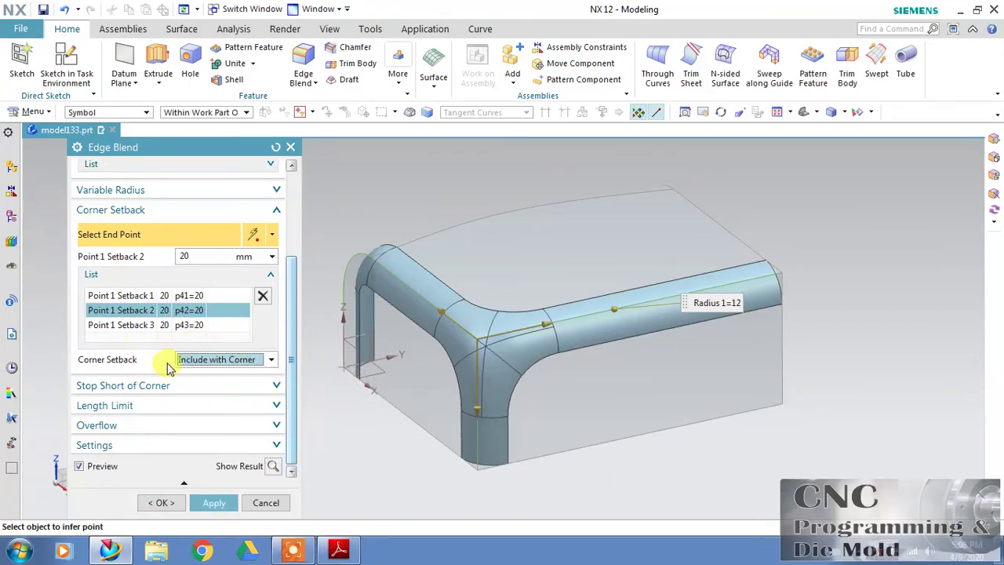
{"action": "mouse_move", "coordinate": [207, 367]}
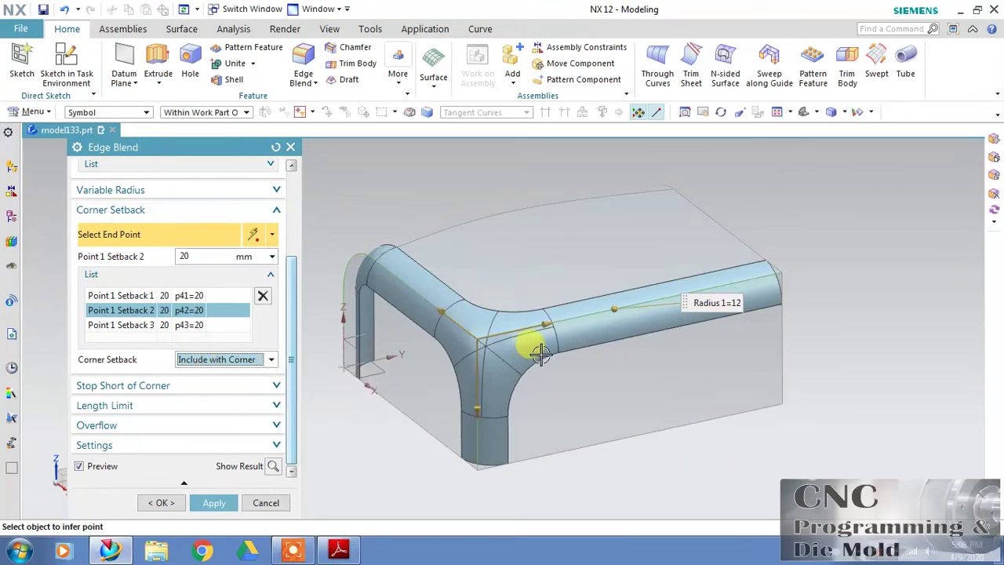
{"action": "left_click", "coordinate": [271, 359]}
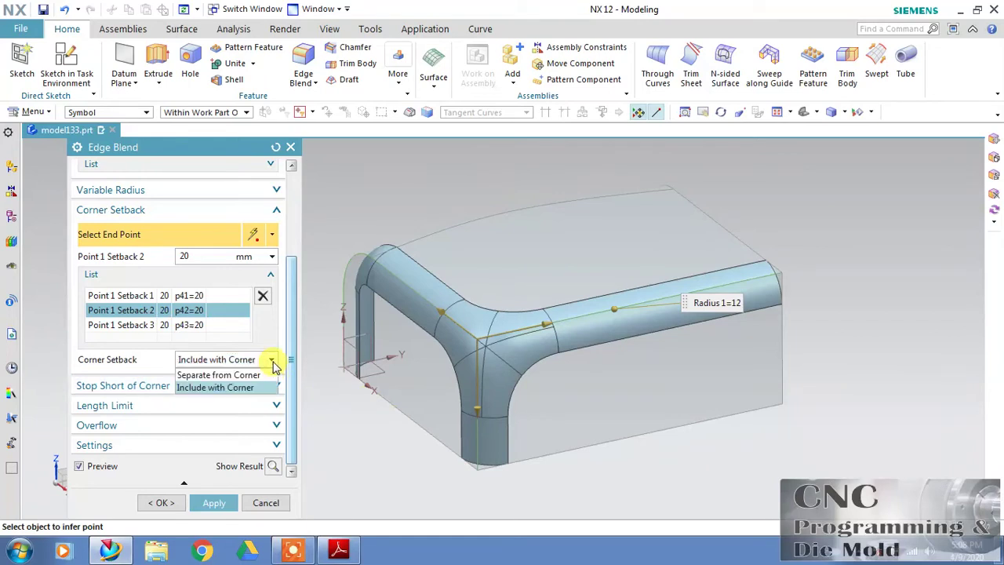
{"action": "left_click", "coordinate": [252, 376]}
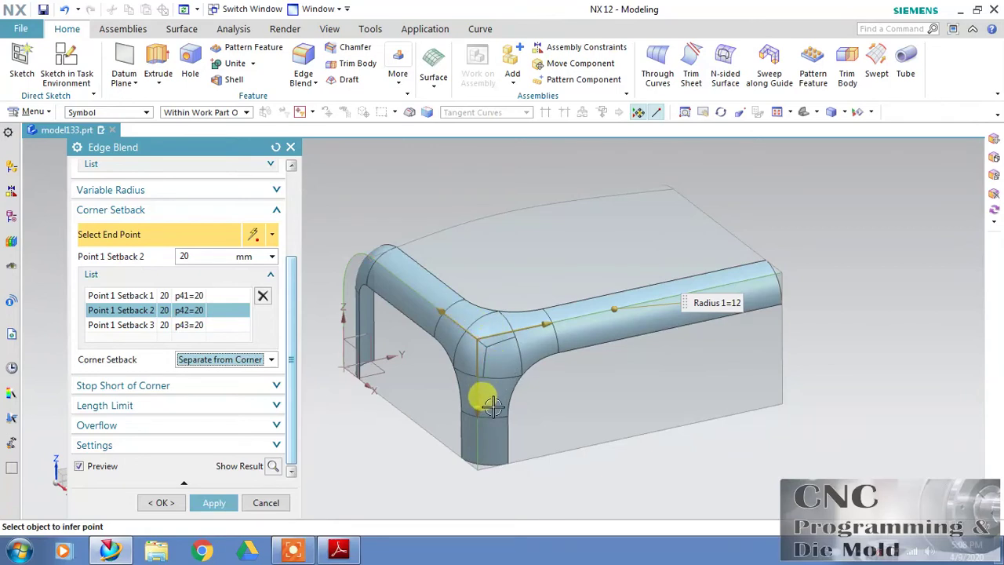
{"action": "left_click", "coordinate": [249, 364]}
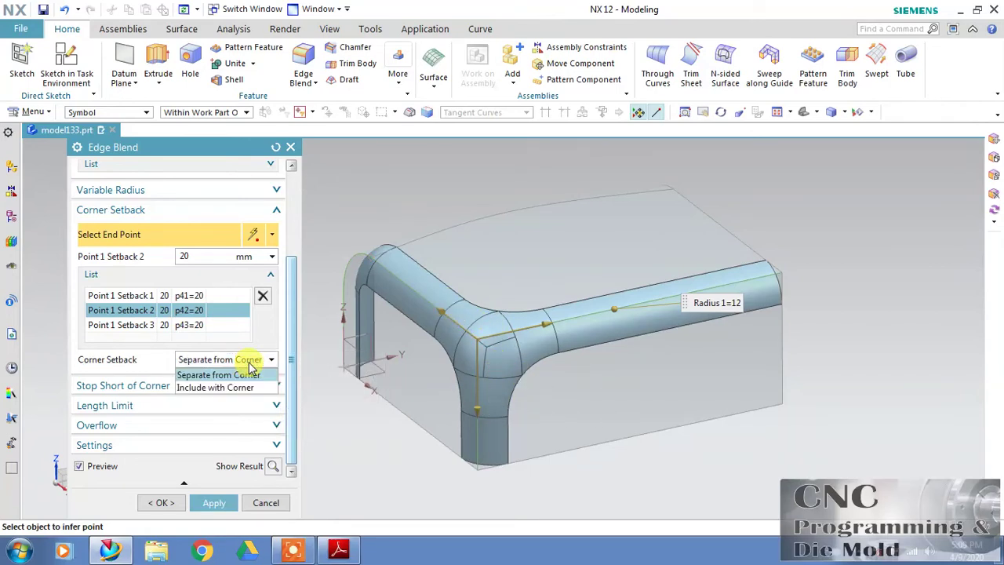
{"action": "left_click", "coordinate": [239, 387]}
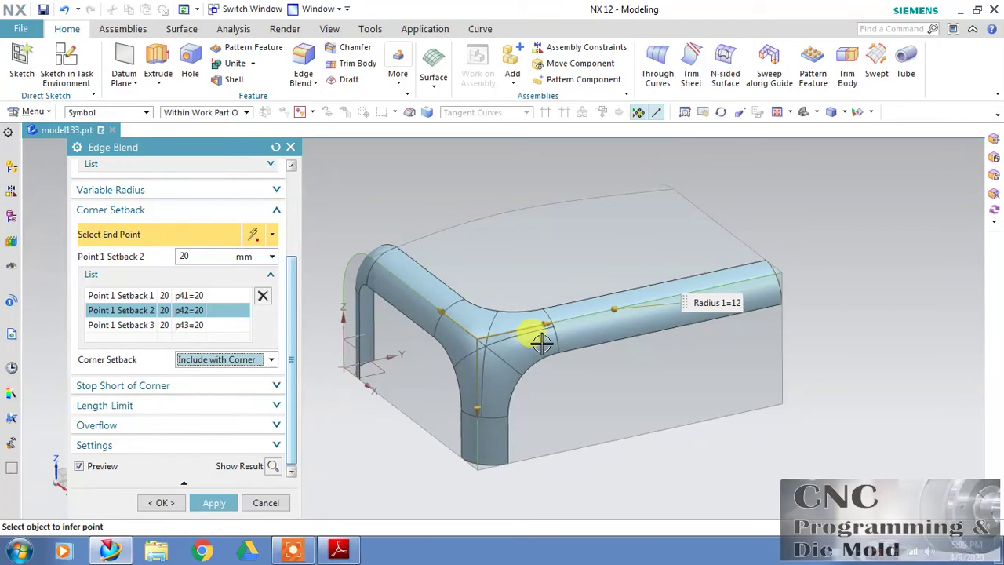
Examine the full result of the blend at the setback corner and return to the editable preview.
{"action": "left_click", "coordinate": [273, 467]}
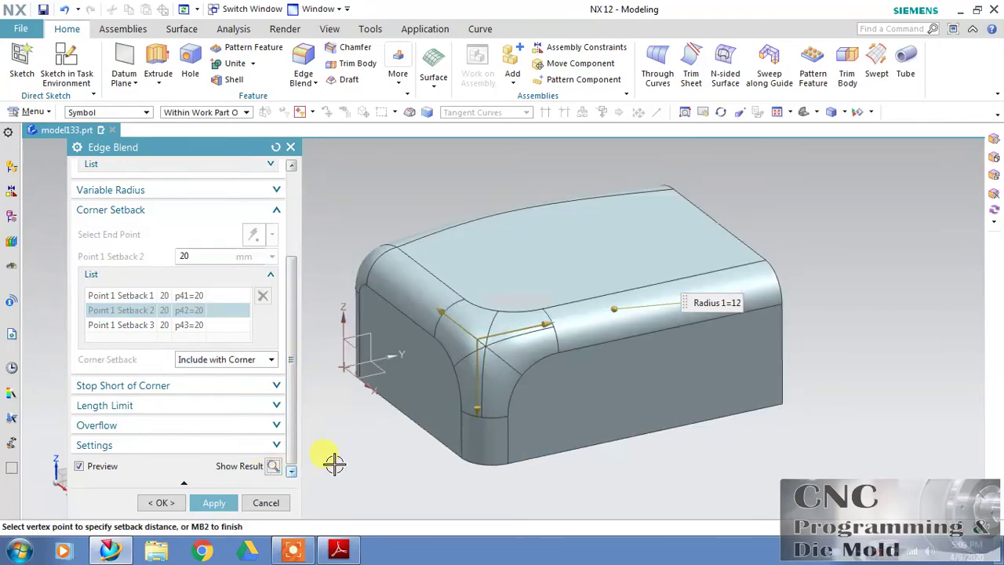
{"action": "mouse_move", "coordinate": [368, 444]}
{"action": "middle_mouse_down"}
{"action": "mouse_move", "coordinate": [460, 462]}
{"action": "mouse_move", "coordinate": [352, 437]}
{"action": "mouse_move", "coordinate": [381, 441]}
{"action": "mouse_move", "coordinate": [379, 426]}
{"action": "mouse_move", "coordinate": [370, 442]}
{"action": "middle_mouse_up"}
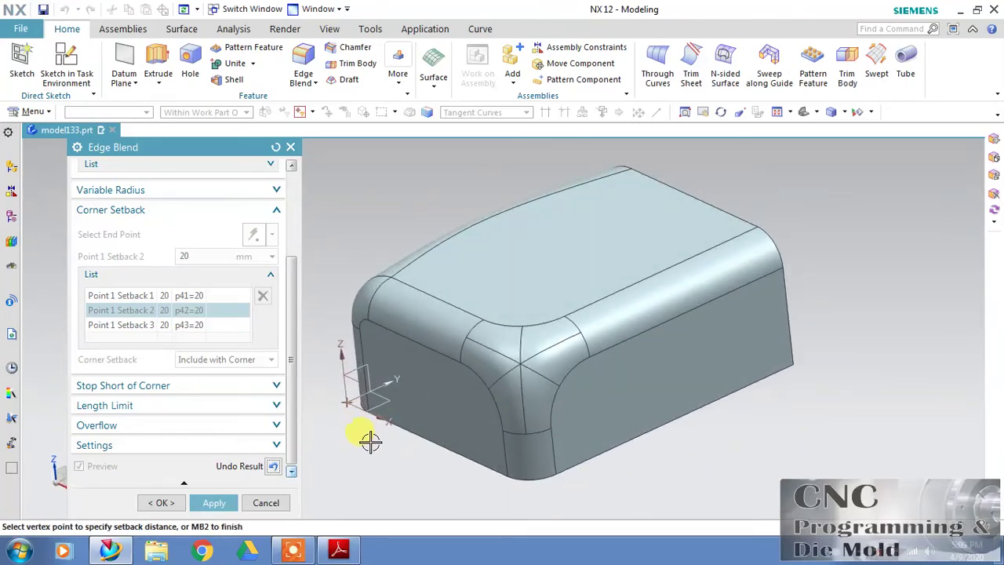
{"action": "left_click", "coordinate": [272, 468]}
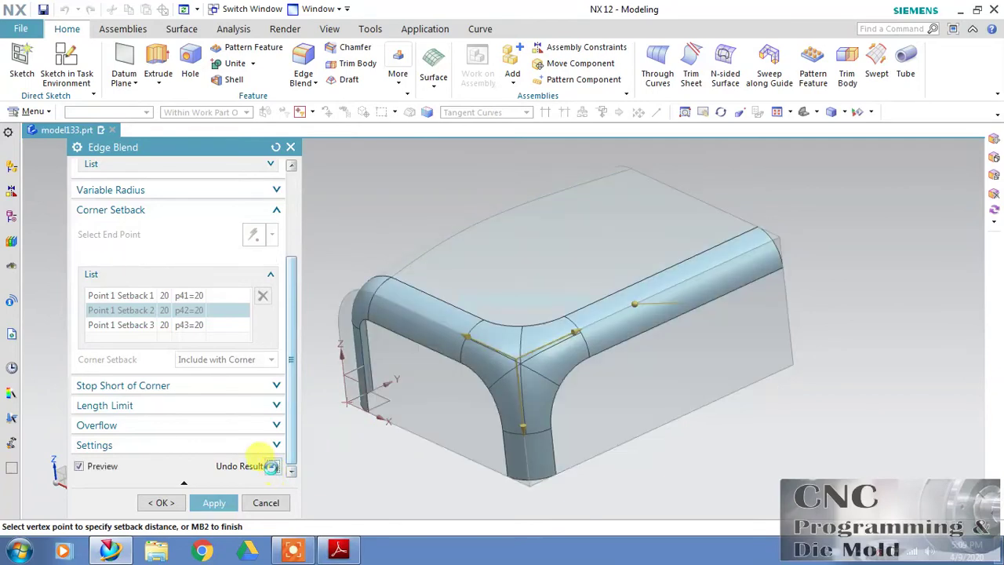
Try to specify the far end vertex of the long blended top edge as a Stop Short of Corner end point.
{"action": "left_click", "coordinate": [157, 386]}
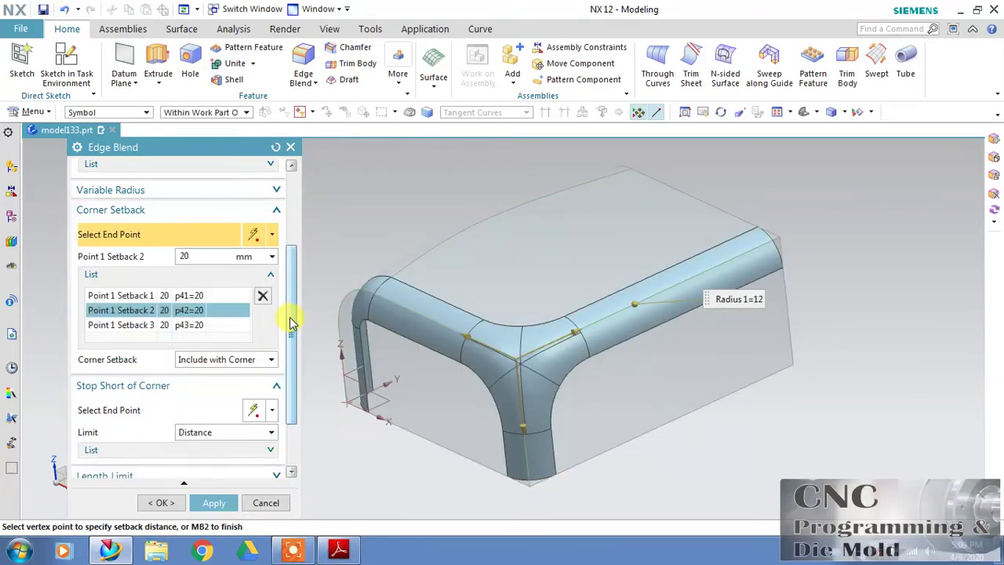
{"action": "scroll", "coordinate": [290, 321], "scroll_direction": "down", "scroll_amount": 3}
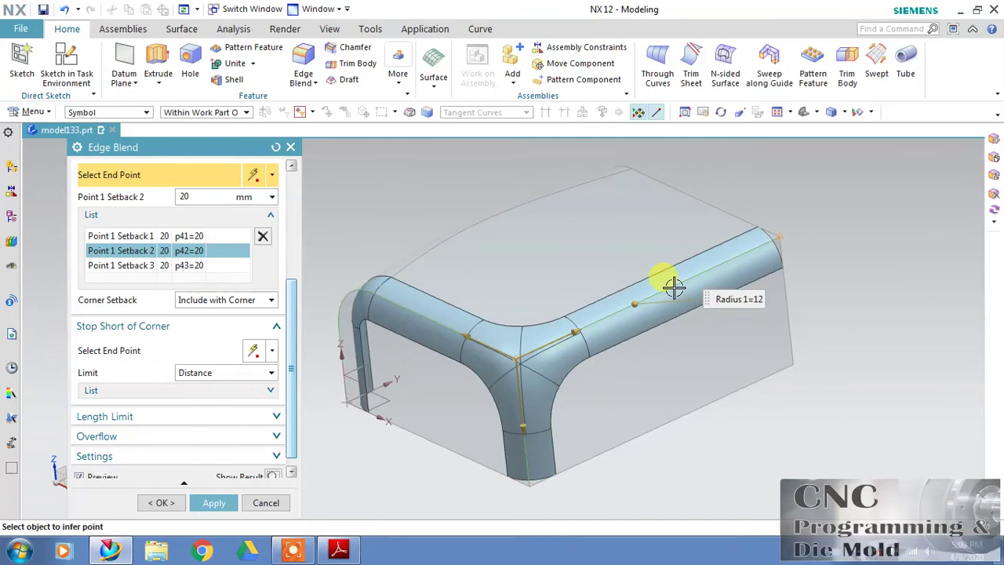
{"action": "left_click", "coordinate": [271, 351]}
{"action": "left_click", "coordinate": [270, 353]}
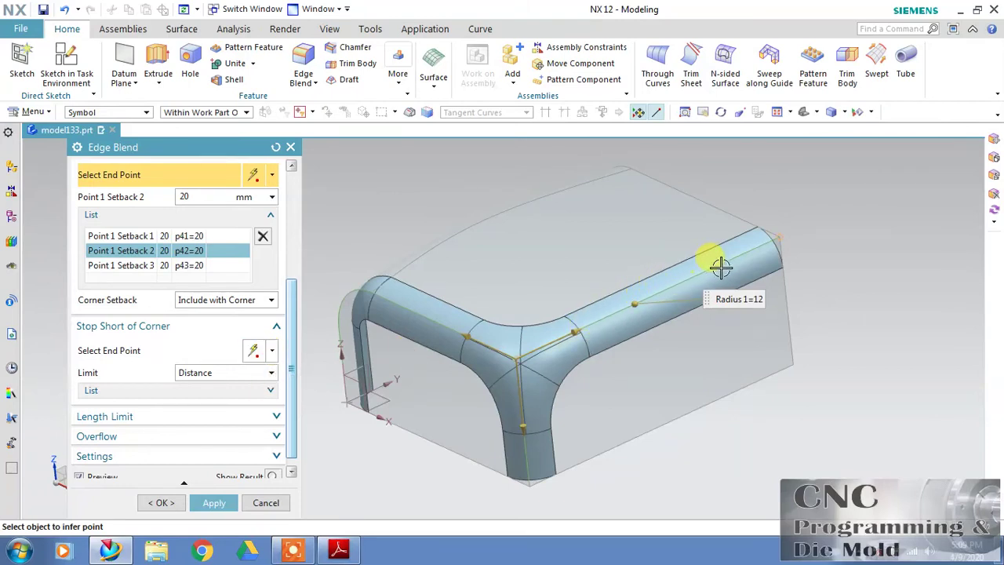
{"action": "left_click", "coordinate": [777, 237]}
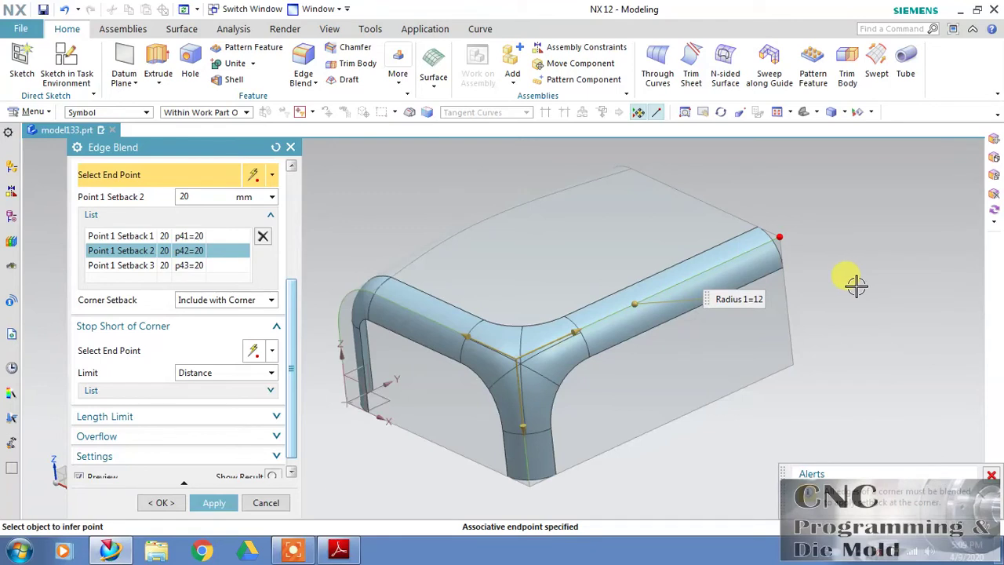
{"action": "left_click", "coordinate": [170, 390]}
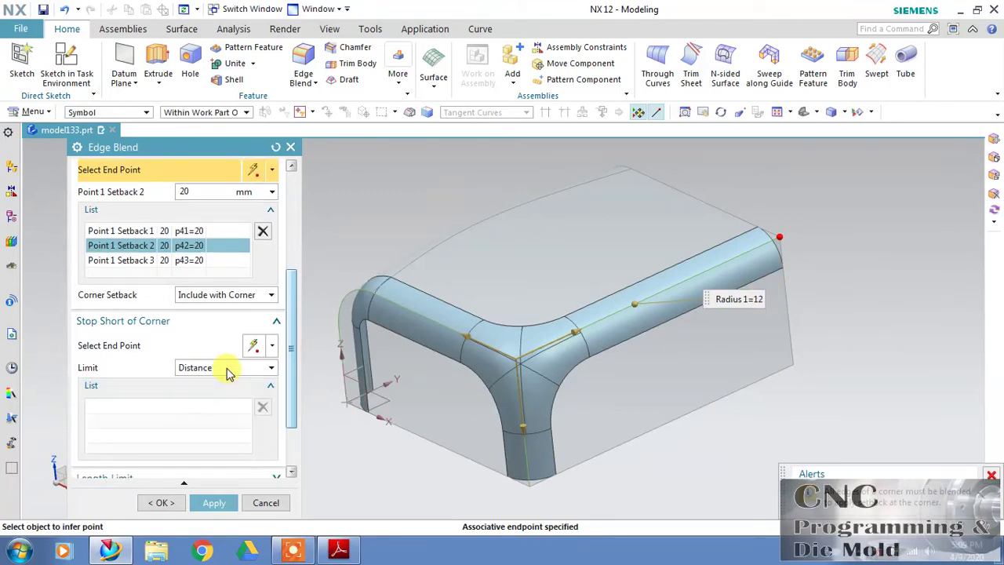
{"action": "left_click", "coordinate": [227, 373]}
{"action": "left_click", "coordinate": [228, 379]}
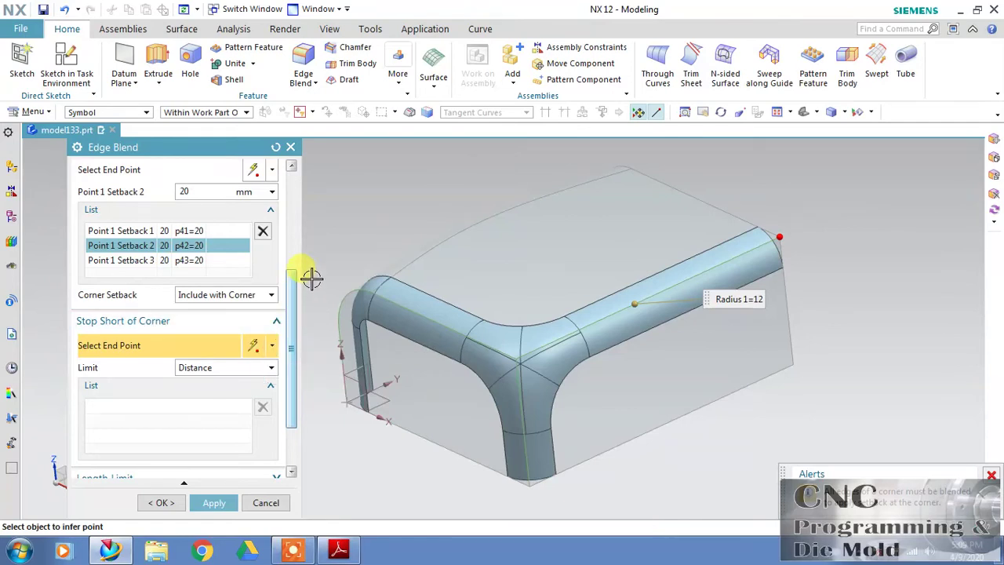
Accept the 12 mm edge blend with its corner setback.
{"action": "left_click", "coordinate": [212, 503]}
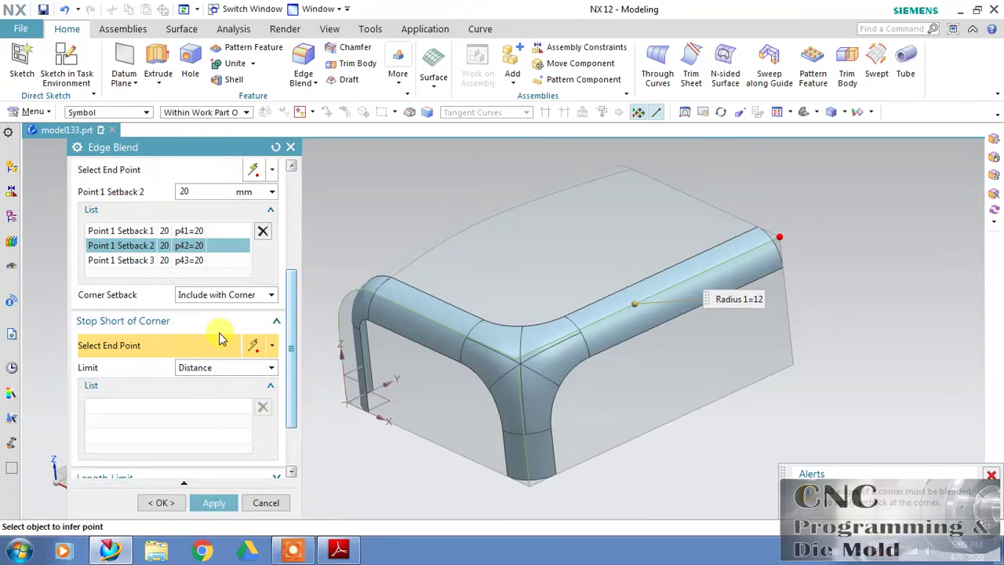
{"action": "left_click", "coordinate": [274, 321]}
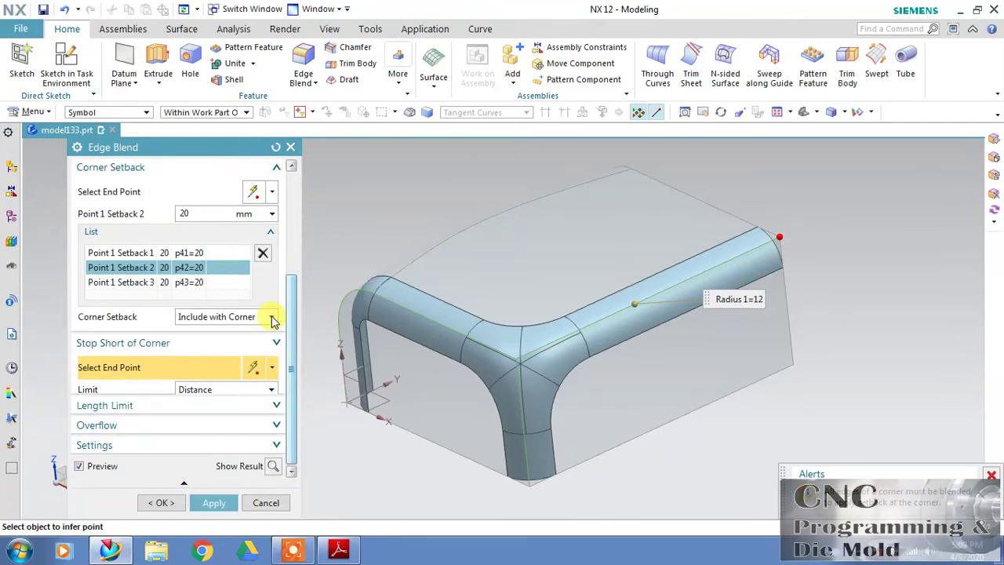
{"action": "left_click", "coordinate": [163, 503]}
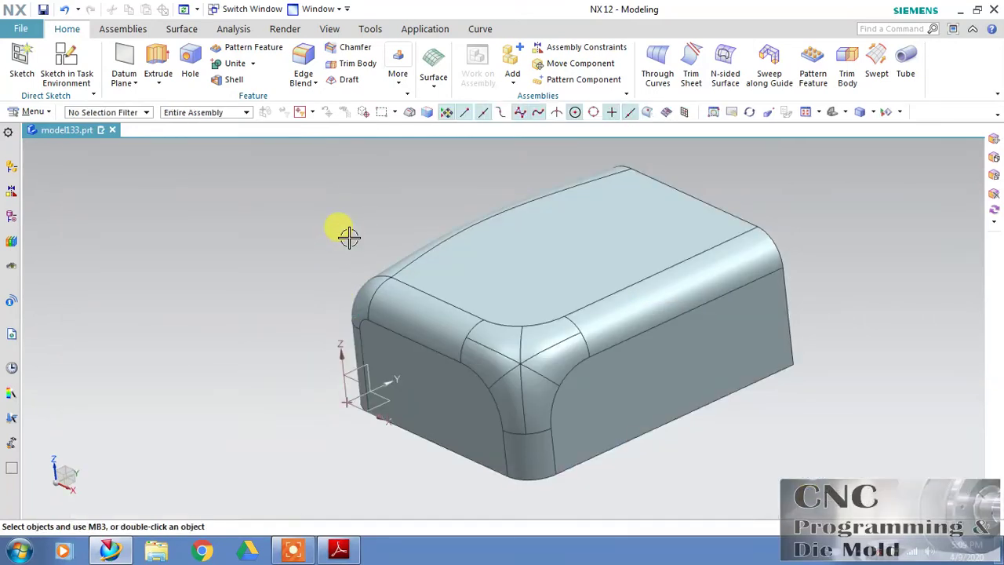
{"action": "middle_click_drag", "start_coordinate": [349, 235], "coordinate": [303, 418]}
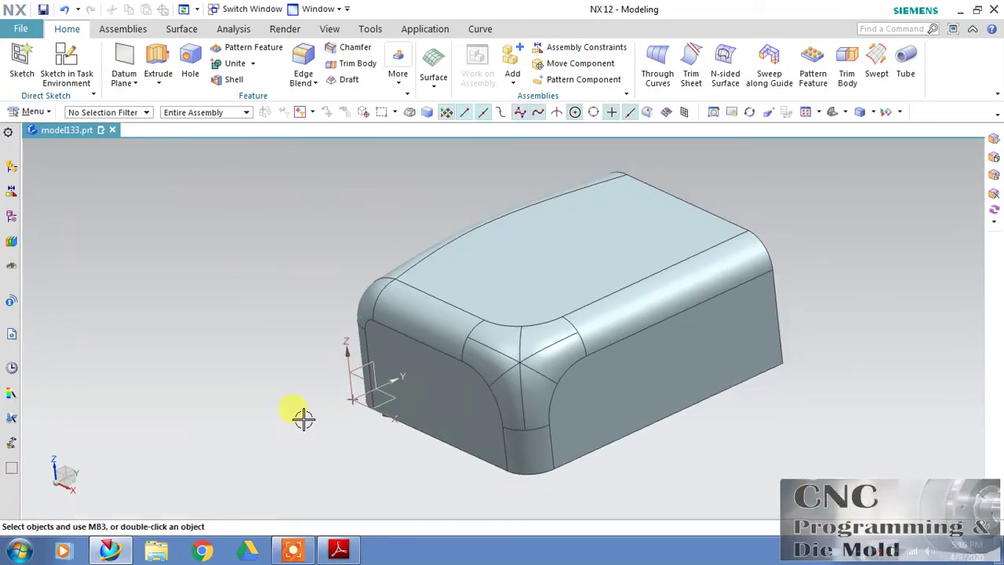
Edit the corner edge blend and stop it short of the long top edge's far end vertex by an arc length of 50 mm.
{"action": "double_click", "coordinate": [601, 321]}
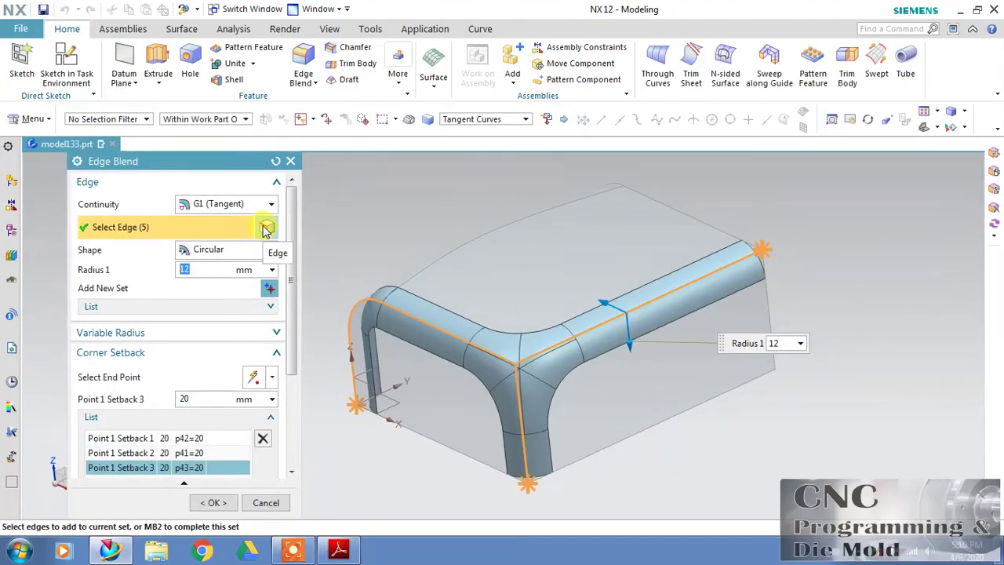
{"action": "left_click_drag", "start_coordinate": [293, 287], "coordinate": [290, 429]}
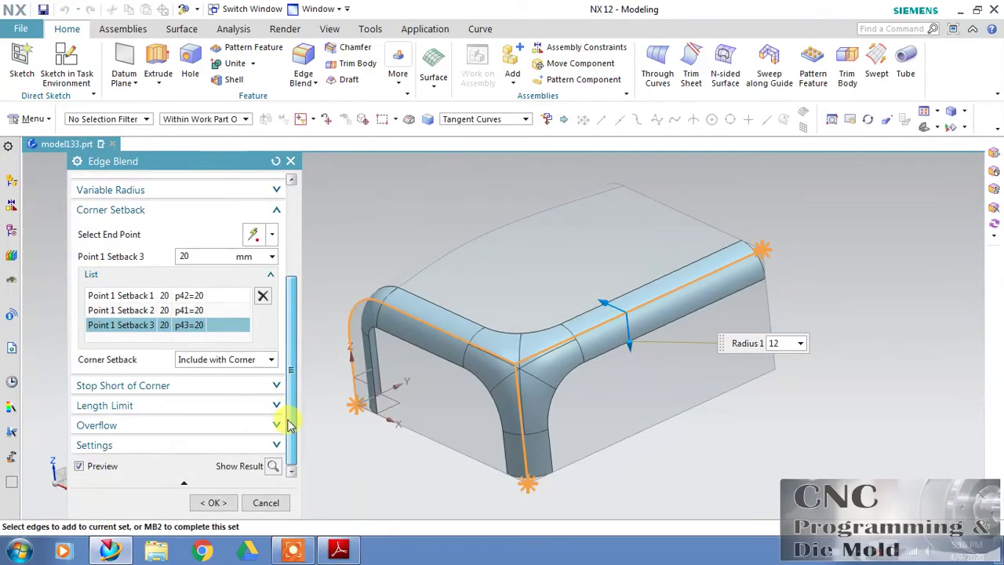
{"action": "left_click", "coordinate": [199, 392]}
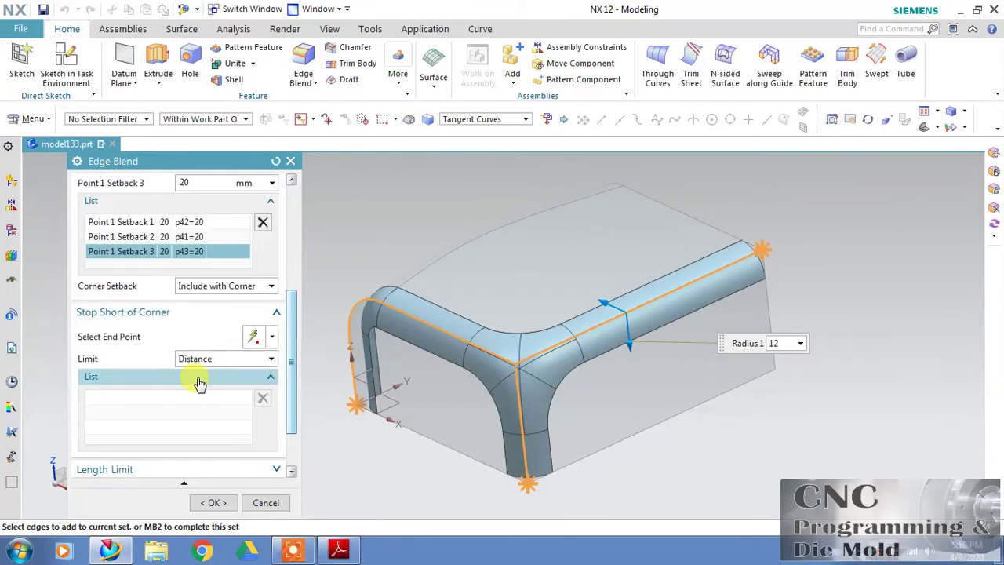
{"action": "left_click", "coordinate": [128, 337]}
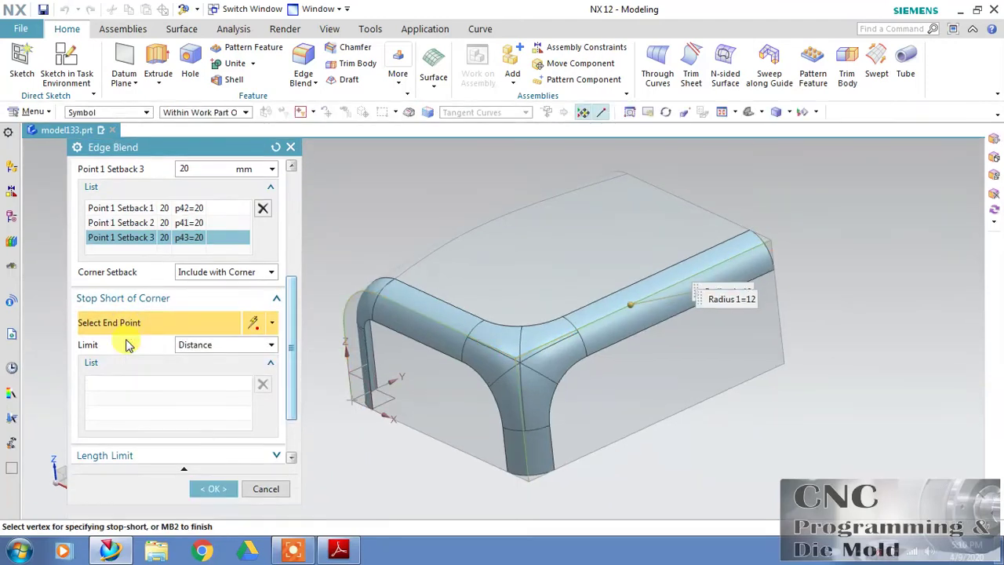
{"action": "left_click", "coordinate": [764, 242]}
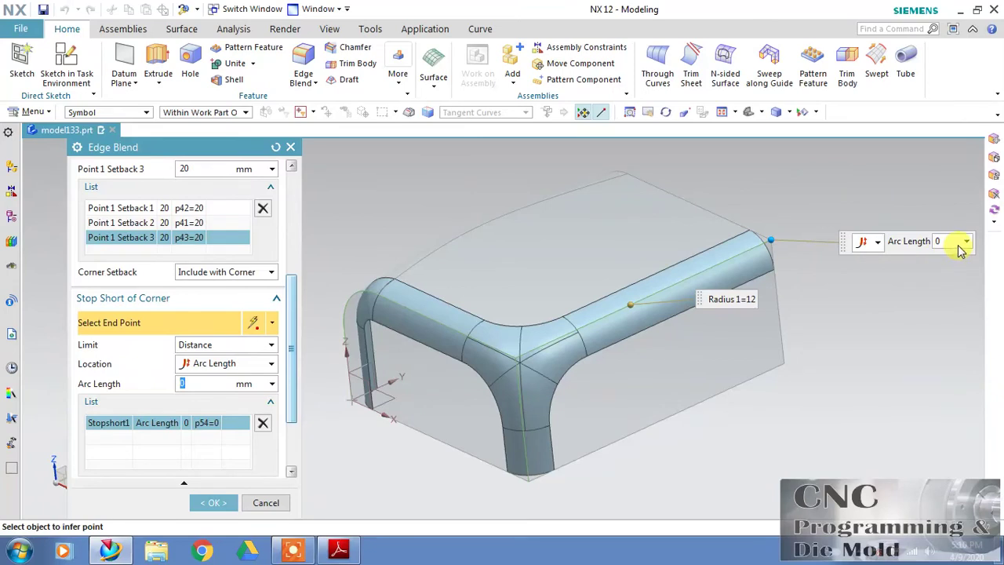
{"action": "left_click_drag", "start_coordinate": [771, 239], "coordinate": [671, 296]}
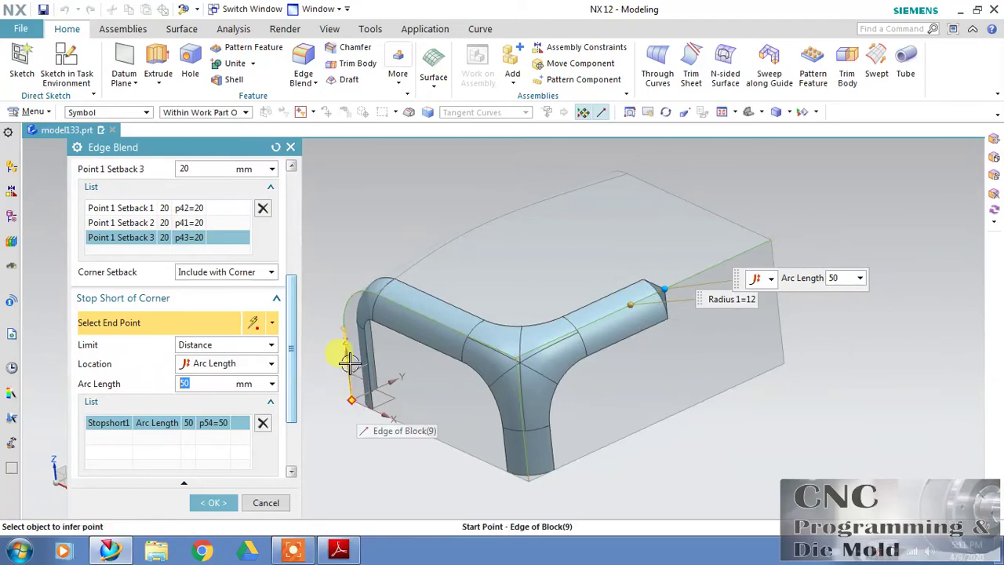
Add a second stop-short point at the base of the curved edge chain, move it along onto the straight top edge at about 11 mm, and accept the blend.
{"action": "left_click", "coordinate": [354, 396]}
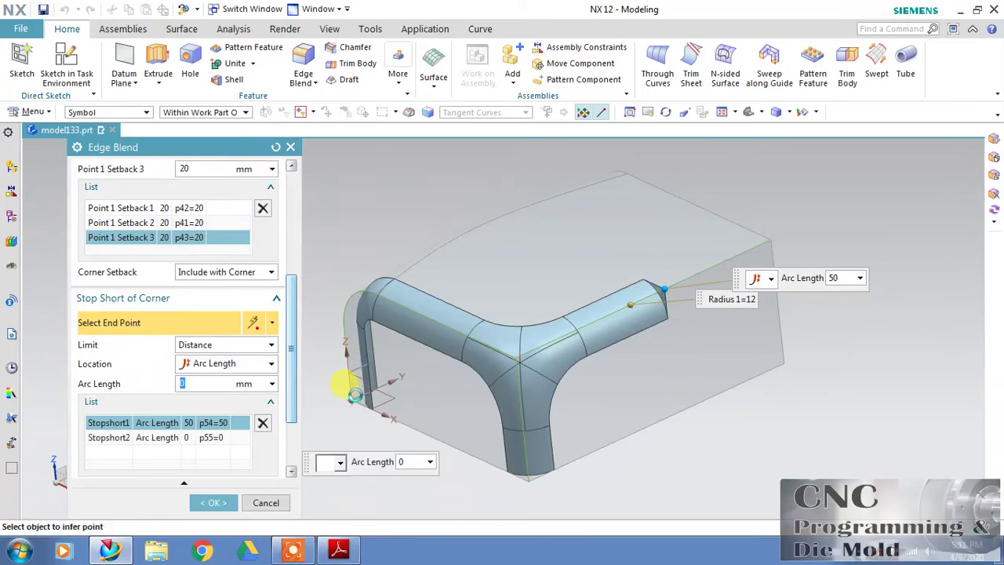
{"action": "left_click_drag", "start_coordinate": [351, 396], "coordinate": [371, 269]}
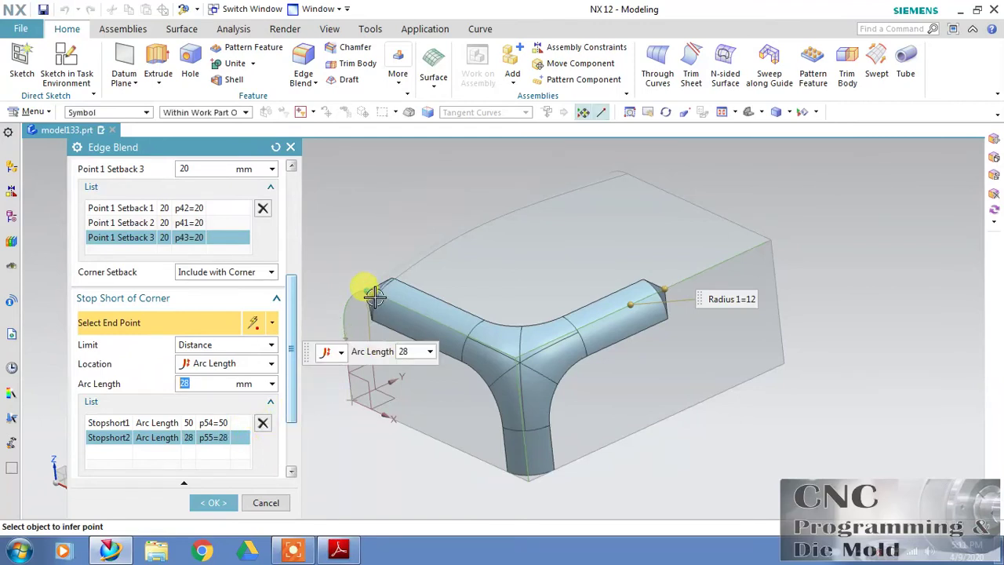
{"action": "left_click_drag", "start_coordinate": [370, 291], "coordinate": [390, 295]}
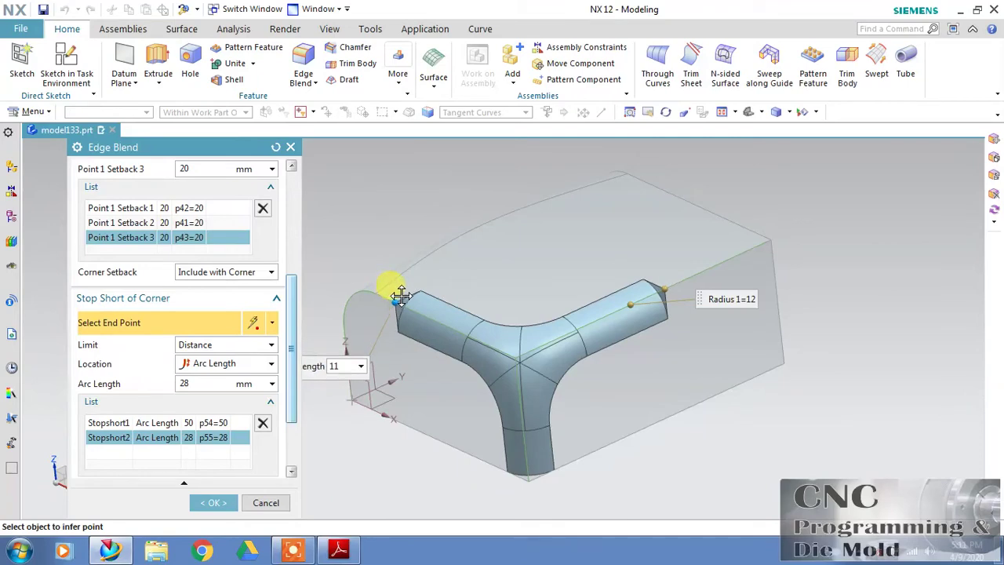
{"action": "left_click", "coordinate": [398, 287]}
{"action": "mouse_move", "coordinate": [459, 432]}
{"action": "middle_mouse_down"}
{"action": "mouse_move", "coordinate": [494, 426]}
{"action": "mouse_move", "coordinate": [473, 426]}
{"action": "mouse_move", "coordinate": [463, 439]}
{"action": "middle_mouse_up"}
{"action": "left_click", "coordinate": [215, 503]}
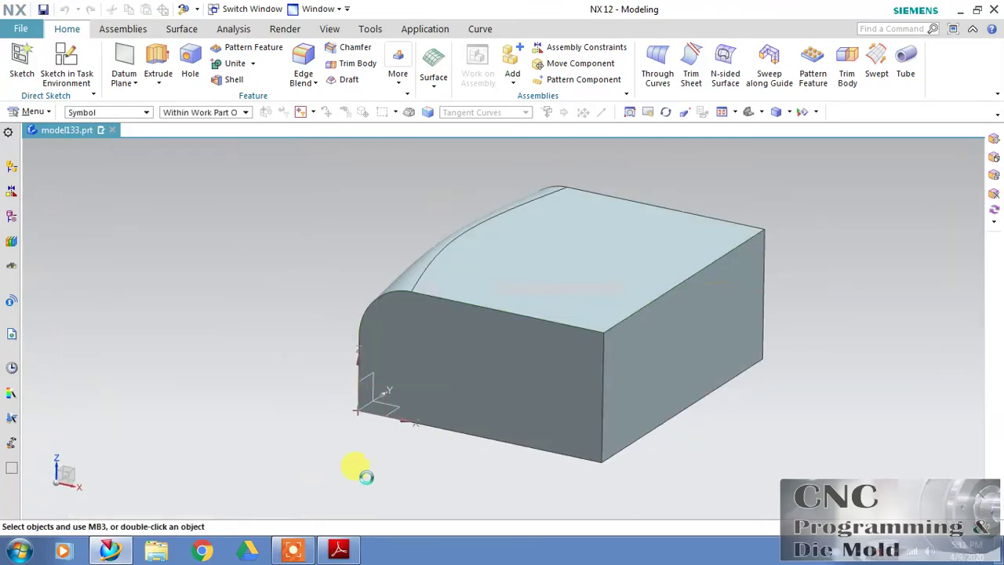
{"action": "middle_click_drag", "start_coordinate": [325, 336], "coordinate": [283, 278]}
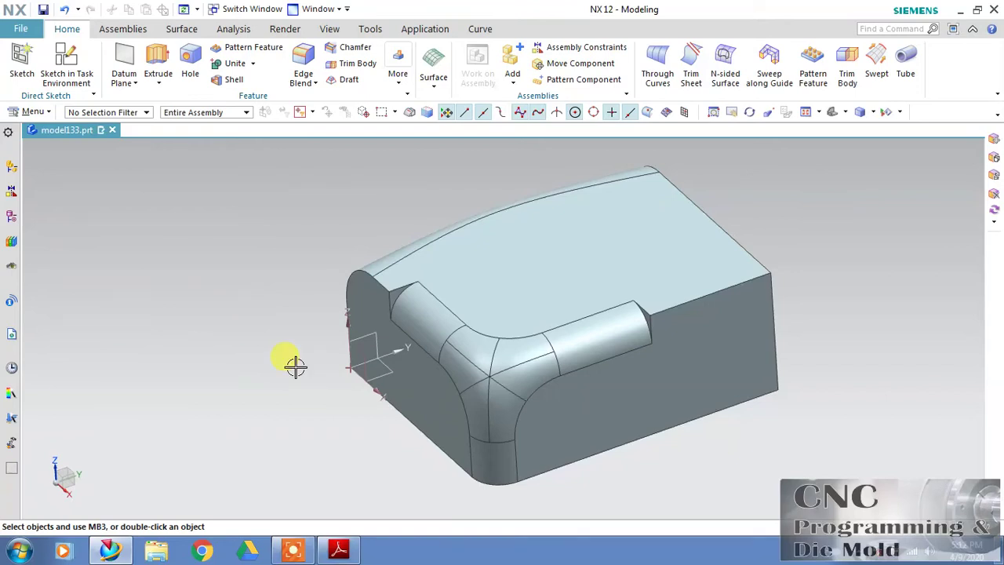
Pin the resource bar open on the Part Navigator and narrow it beside the model.
{"action": "left_click", "coordinate": [7, 132]}
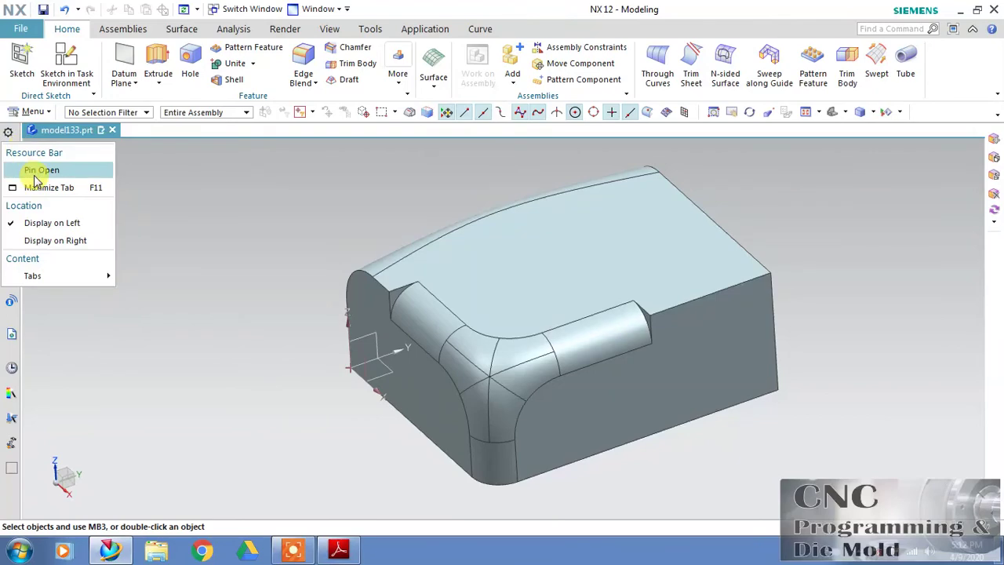
{"action": "left_click", "coordinate": [30, 168]}
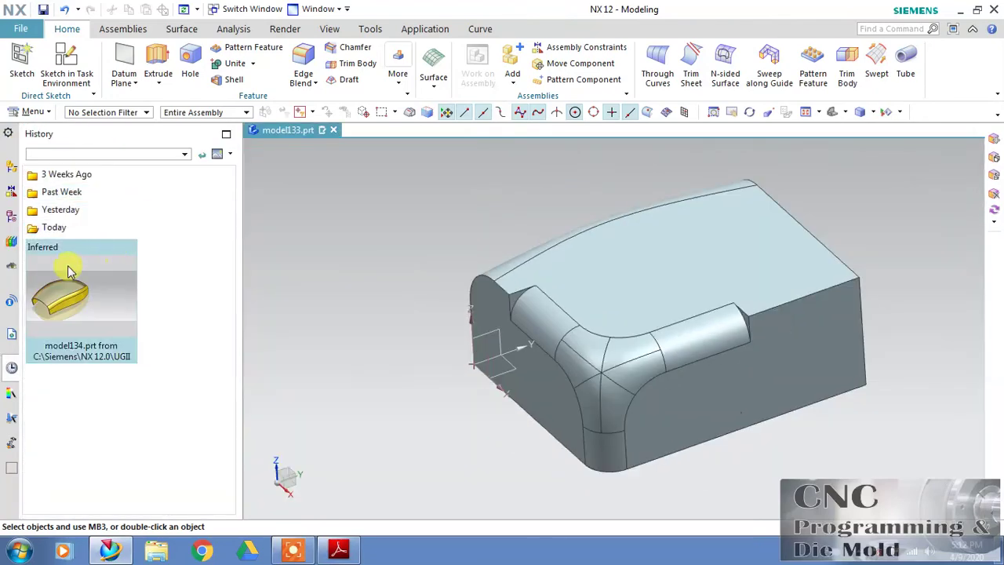
{"action": "left_click", "coordinate": [11, 219]}
{"action": "left_click_drag", "start_coordinate": [240, 224], "coordinate": [196, 243]}
{"action": "scroll", "coordinate": [341, 270], "scroll_direction": "up", "scroll_amount": 2}
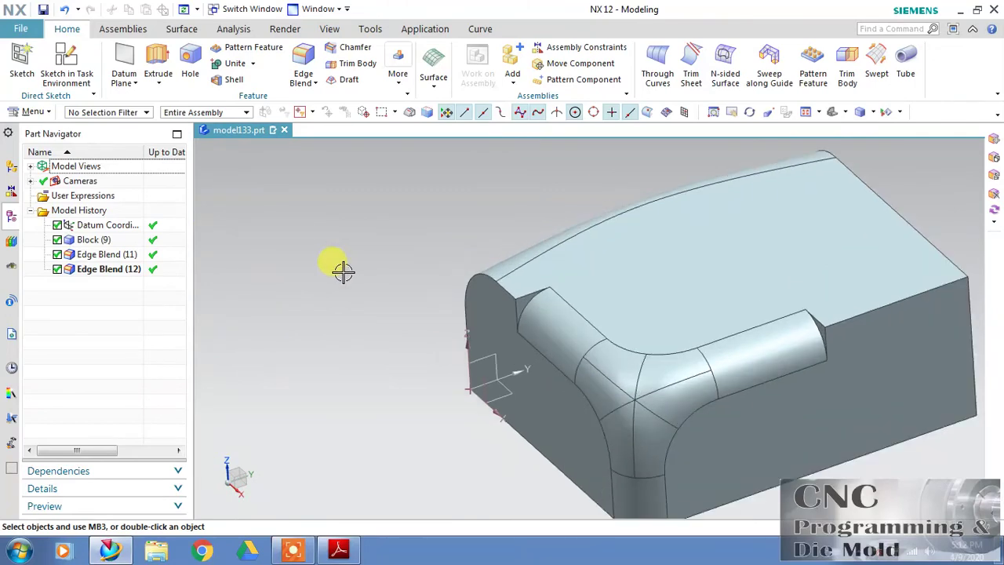
{"action": "middle_click_drag", "start_coordinate": [617, 285], "coordinate": [581, 287]}
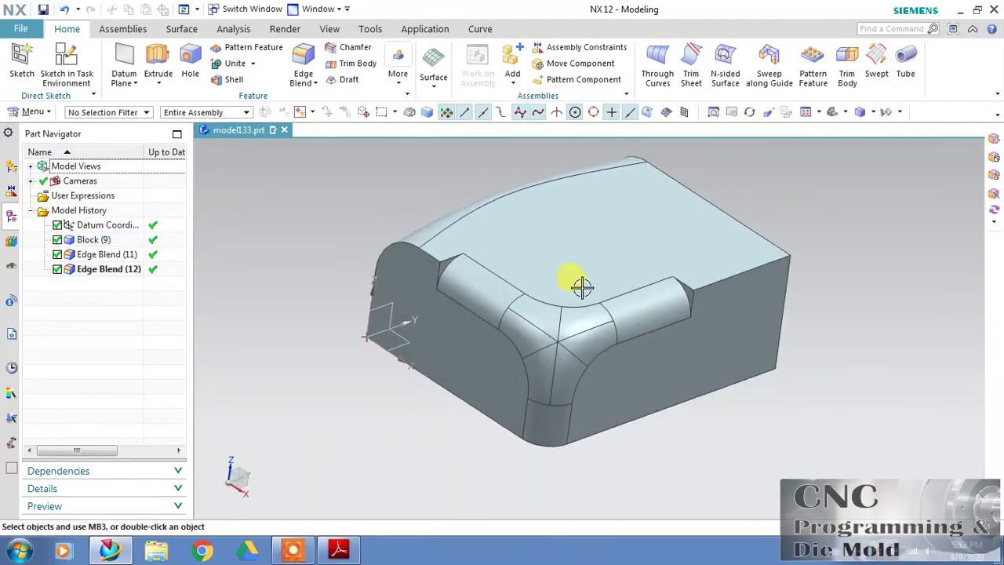
Assign a blue face color to the corner edge blend feature, keeping the color stored associatively on the feature.
{"action": "right_click", "coordinate": [124, 273]}
{"action": "left_click", "coordinate": [278, 194]}
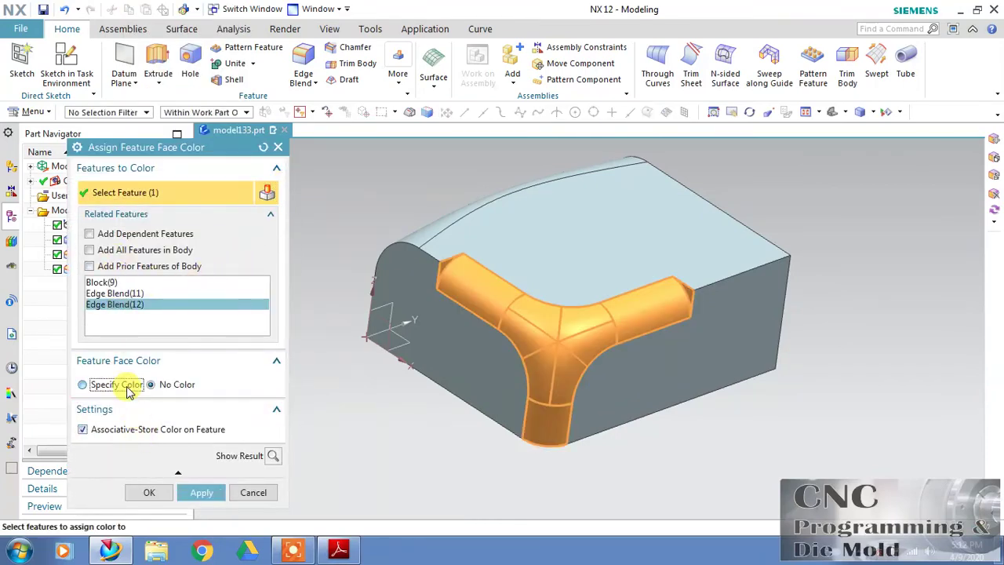
{"action": "left_click", "coordinate": [118, 384]}
{"action": "left_click", "coordinate": [248, 404]}
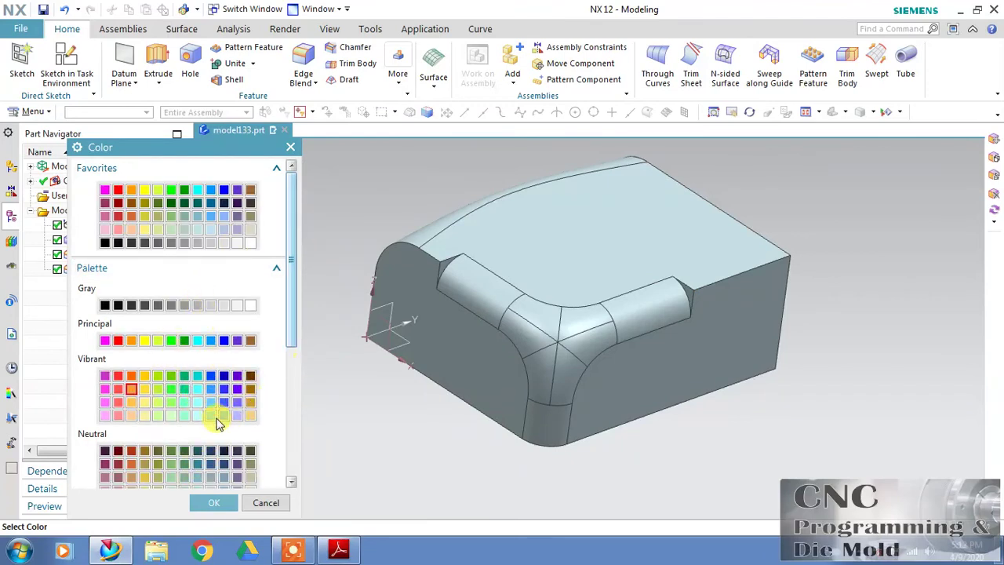
{"action": "left_click", "coordinate": [213, 502]}
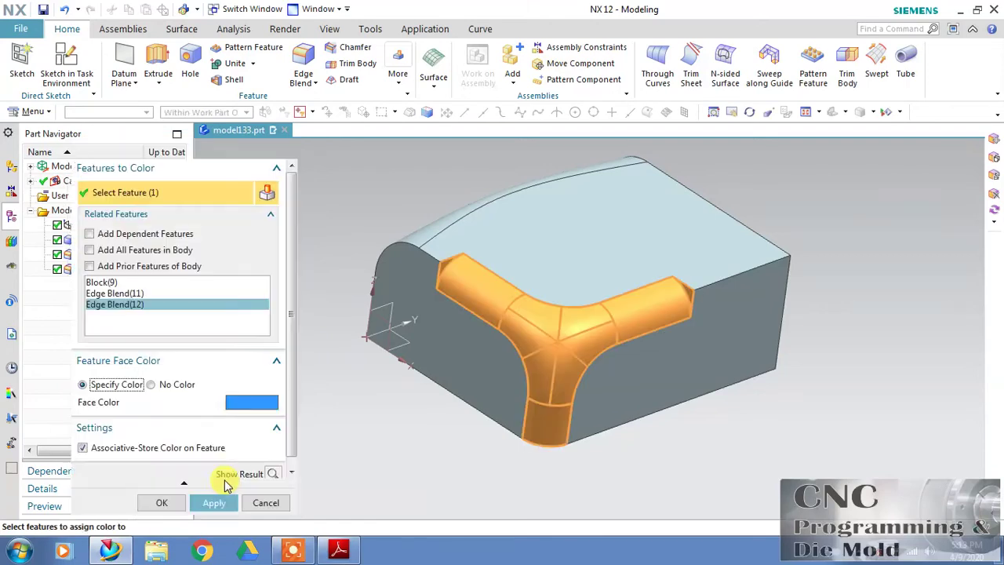
{"action": "left_click", "coordinate": [160, 503]}
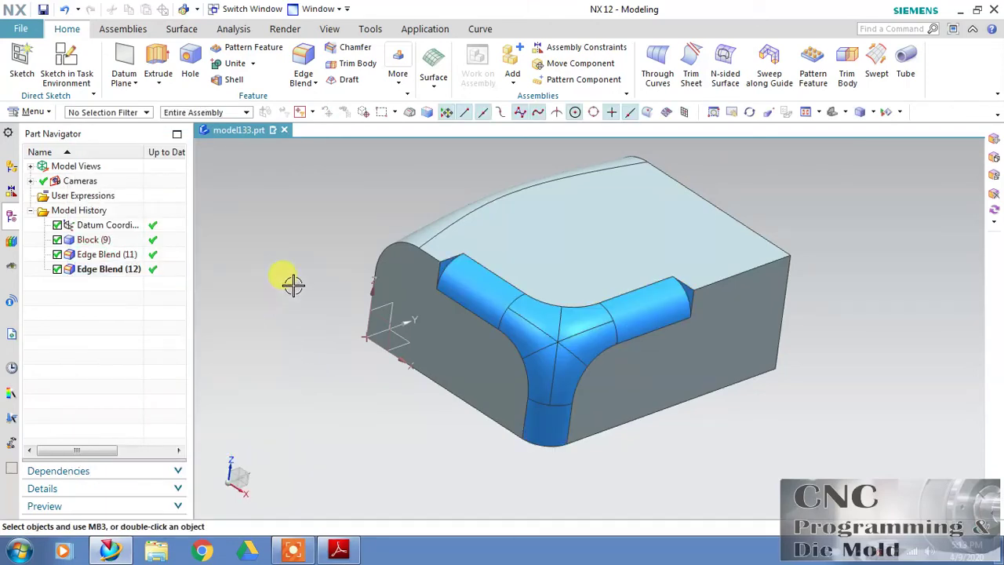
Edit the blue corner edge blend and remove both of its stop-short points.
{"action": "mouse_move", "coordinate": [260, 285]}
{"action": "middle_mouse_down"}
{"action": "mouse_move", "coordinate": [262, 265]}
{"action": "mouse_move", "coordinate": [253, 277]}
{"action": "middle_mouse_up"}
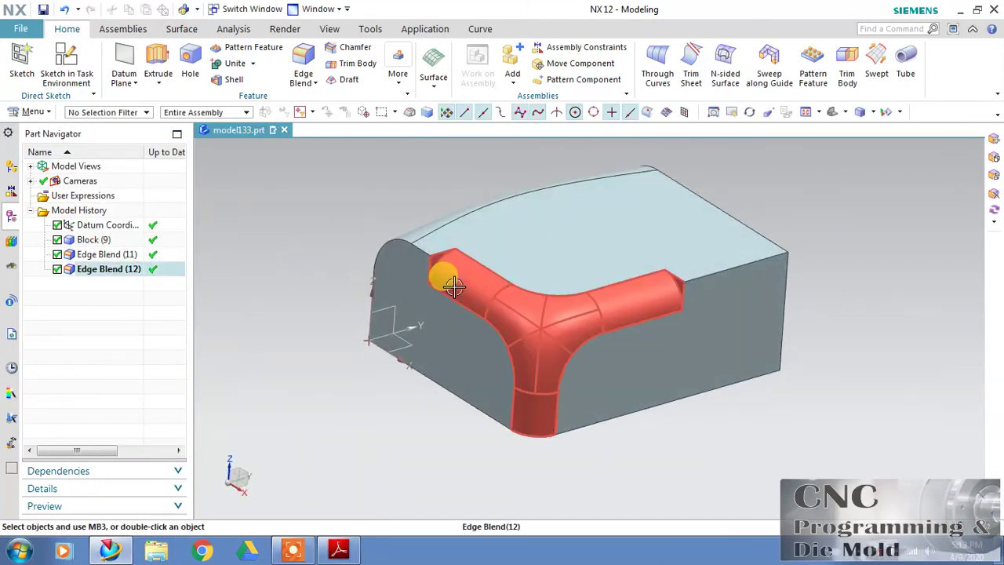
{"action": "double_click", "coordinate": [455, 285]}
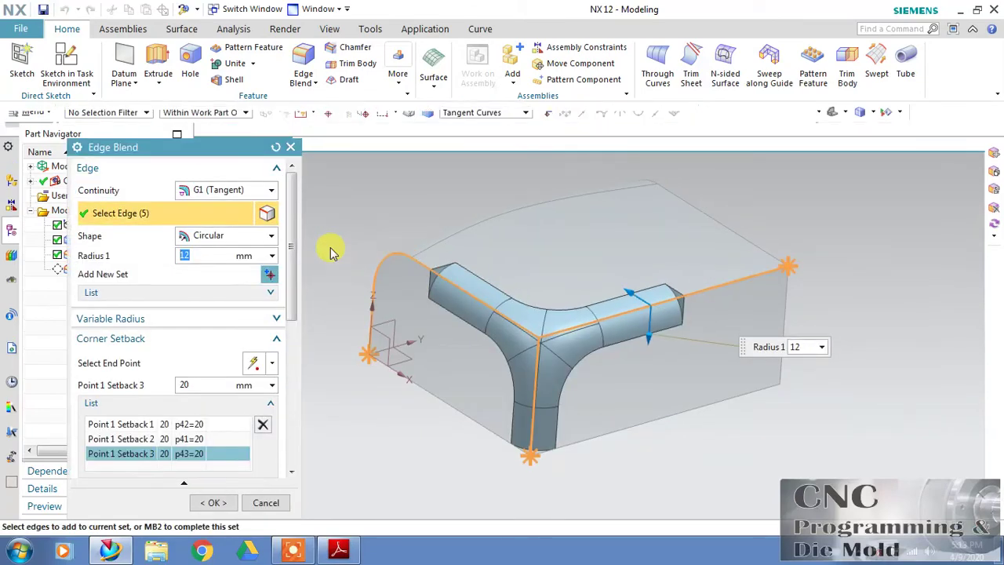
{"action": "left_click_drag", "start_coordinate": [291, 269], "coordinate": [302, 381]}
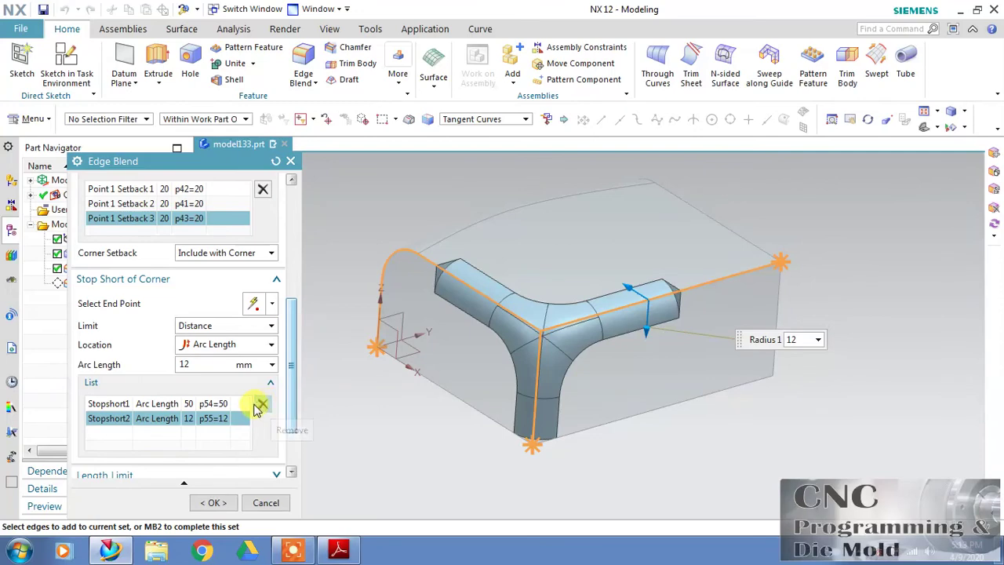
{"action": "left_click", "coordinate": [261, 405]}
{"action": "left_click", "coordinate": [263, 390]}
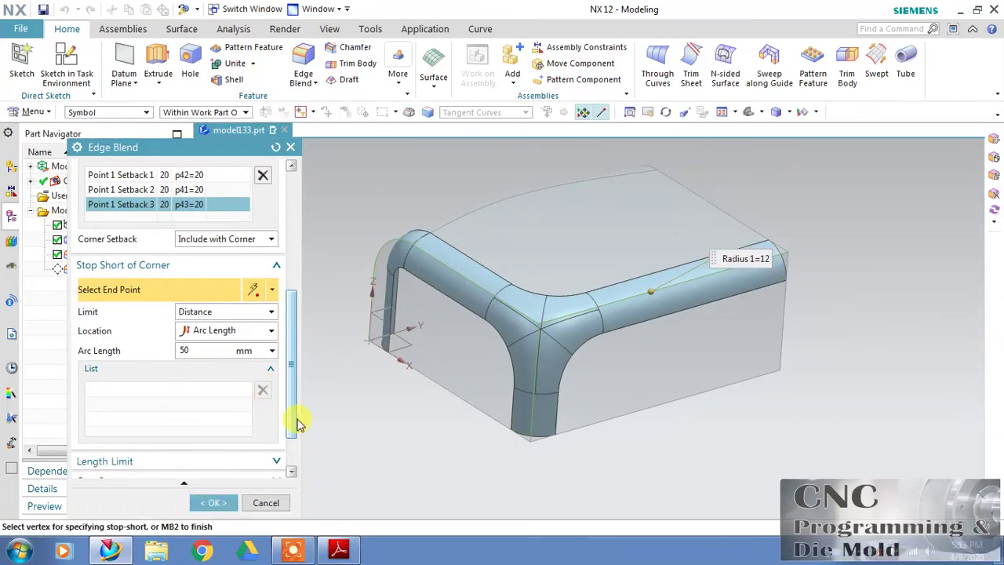
{"action": "left_click", "coordinate": [280, 269]}
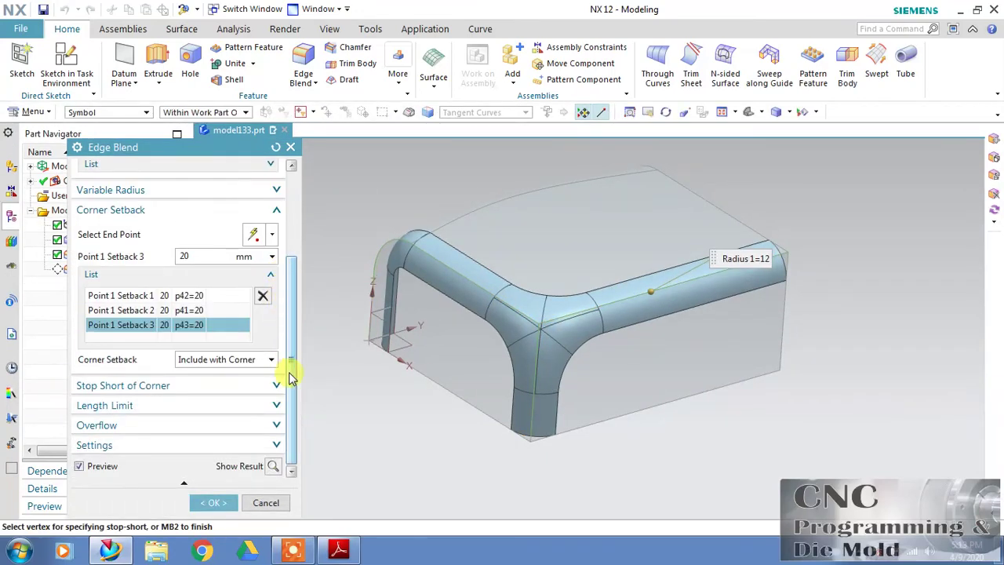
Enable the blend's length limit with a plane on the long top edge at an arc length of about 45 mm, and preview the result.
{"action": "left_click", "coordinate": [247, 408]}
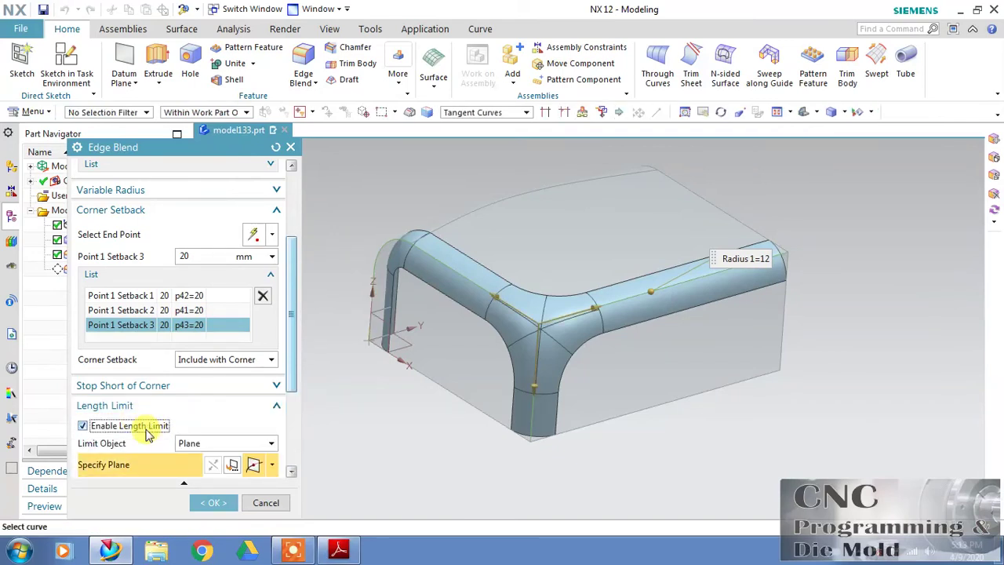
{"action": "left_click", "coordinate": [695, 280]}
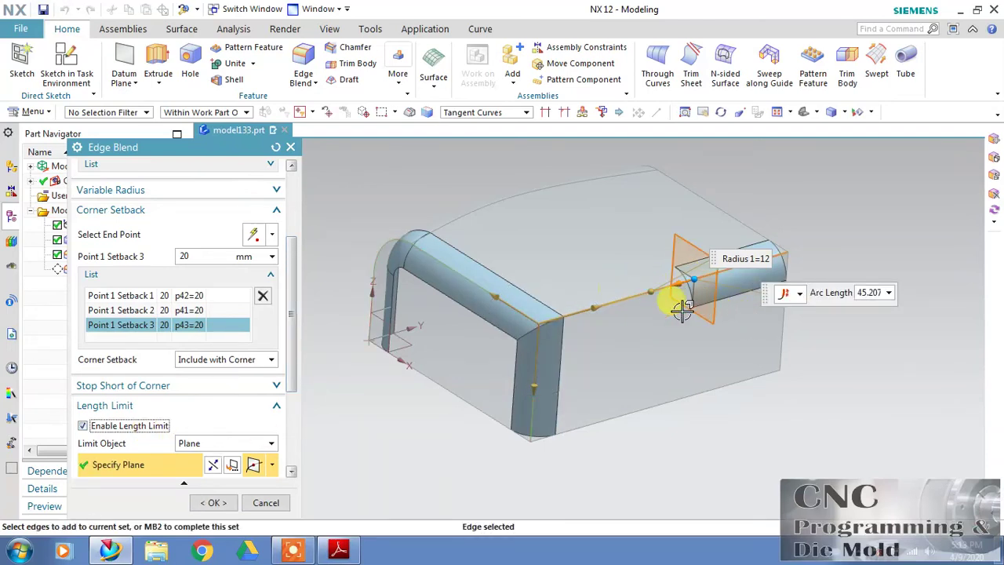
{"action": "middle_click_drag", "start_coordinate": [844, 342], "coordinate": [811, 371]}
{"action": "left_click_drag", "start_coordinate": [289, 353], "coordinate": [291, 471]}
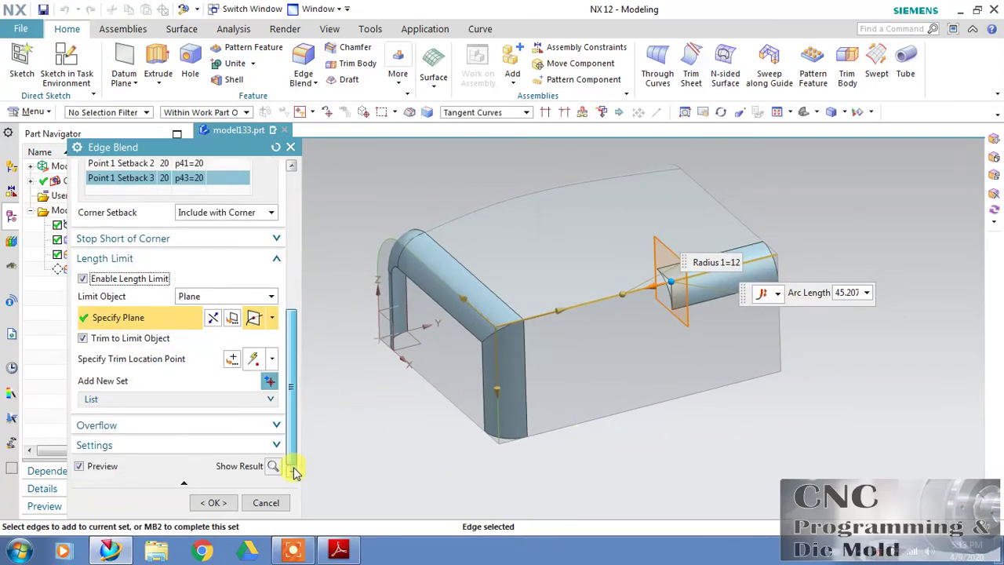
{"action": "left_click", "coordinate": [276, 466]}
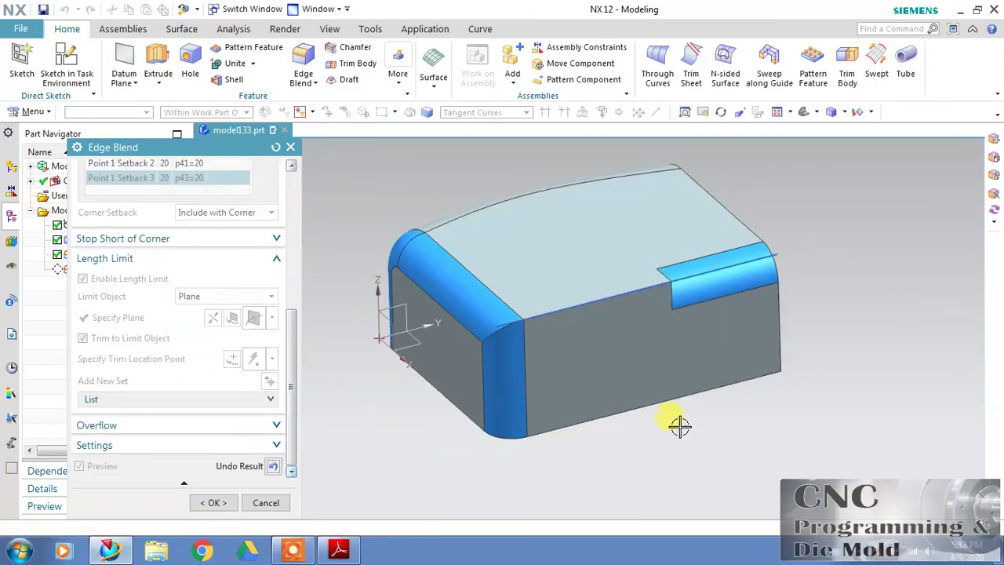
{"action": "mouse_move", "coordinate": [680, 426]}
{"action": "middle_mouse_down"}
{"action": "mouse_move", "coordinate": [619, 426]}
{"action": "mouse_move", "coordinate": [668, 404]}
{"action": "mouse_move", "coordinate": [682, 421]}
{"action": "middle_mouse_up"}
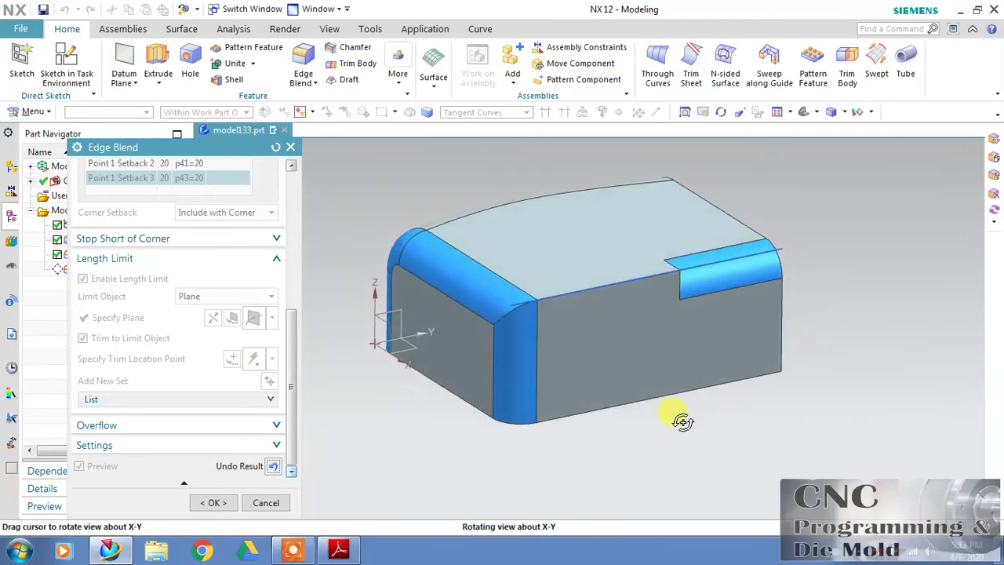
{"action": "left_click", "coordinate": [272, 469]}
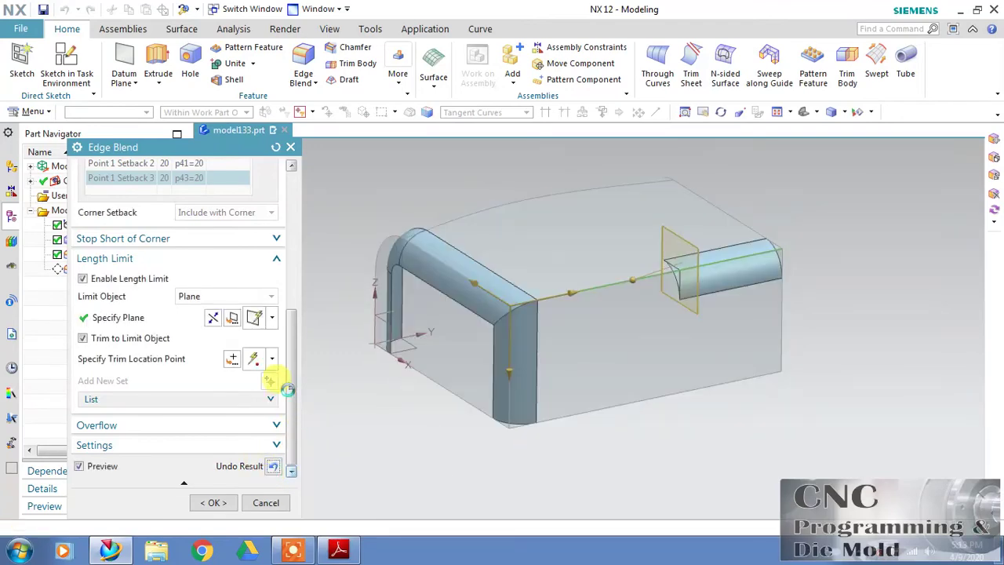
Reverse the limit plane's direction and move the plane along the long top edge to an arc length of 57 mm.
{"action": "left_click", "coordinate": [218, 318]}
{"action": "left_click", "coordinate": [214, 320]}
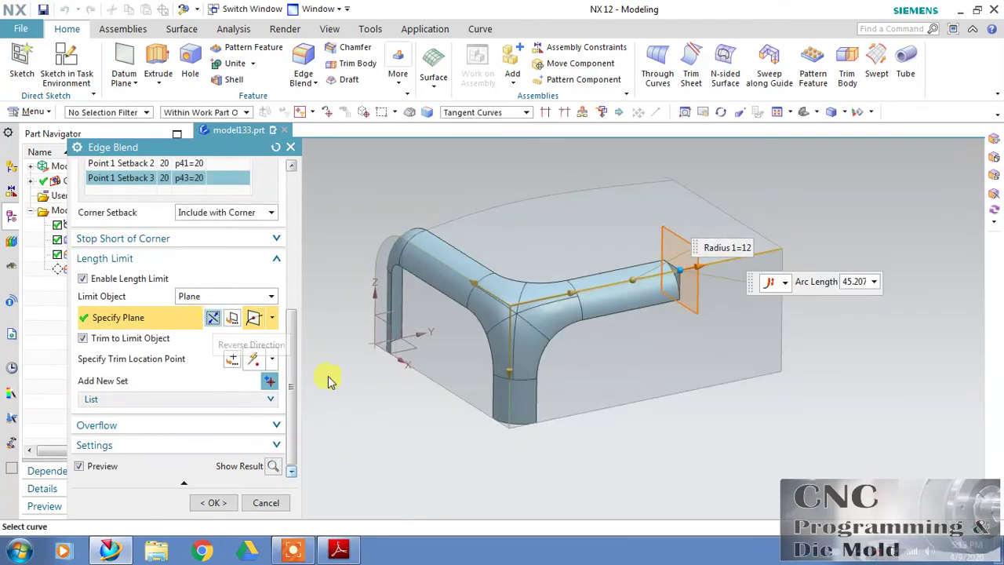
{"action": "left_click_drag", "start_coordinate": [683, 271], "coordinate": [652, 284]}
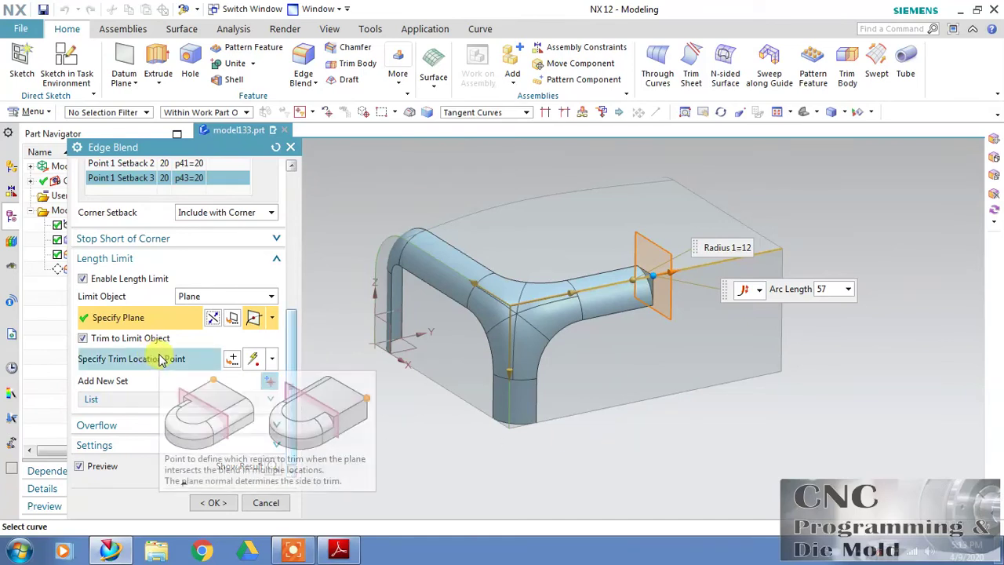
Add a second limit plane on the curved edge chain, move it to an arc length of 100 mm, and accept the blend.
{"action": "left_click", "coordinate": [234, 401]}
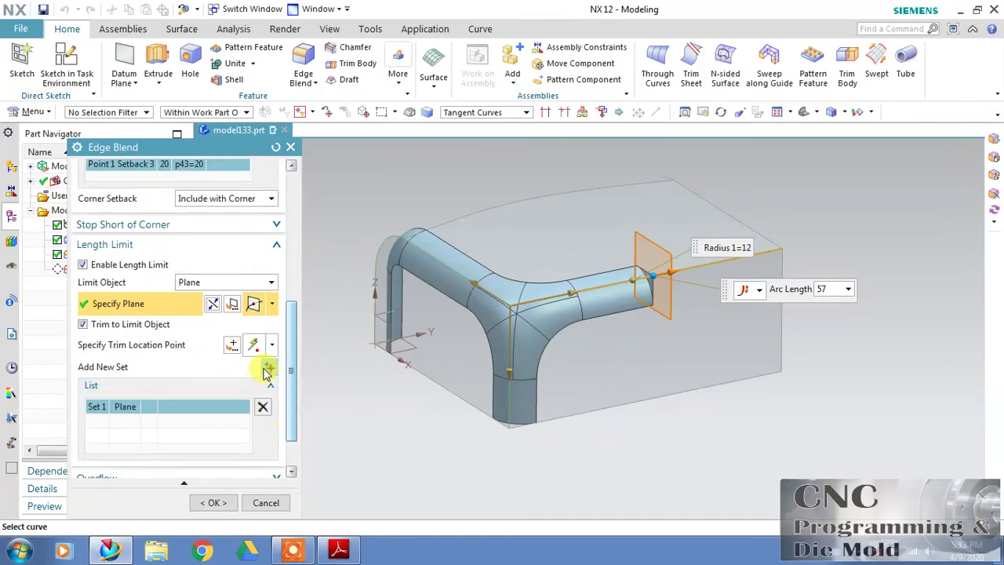
{"action": "left_click", "coordinate": [267, 368]}
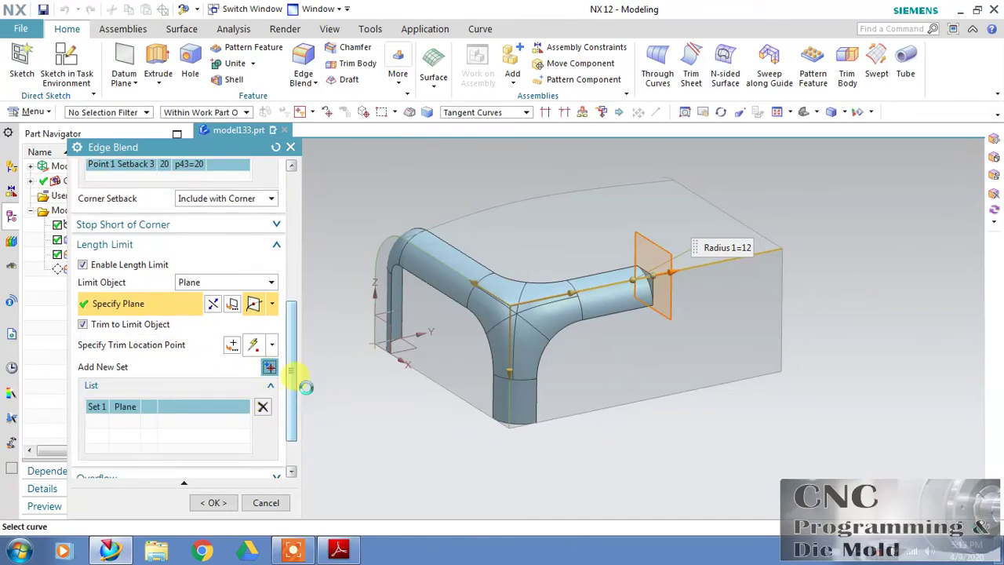
{"action": "left_click", "coordinate": [426, 245]}
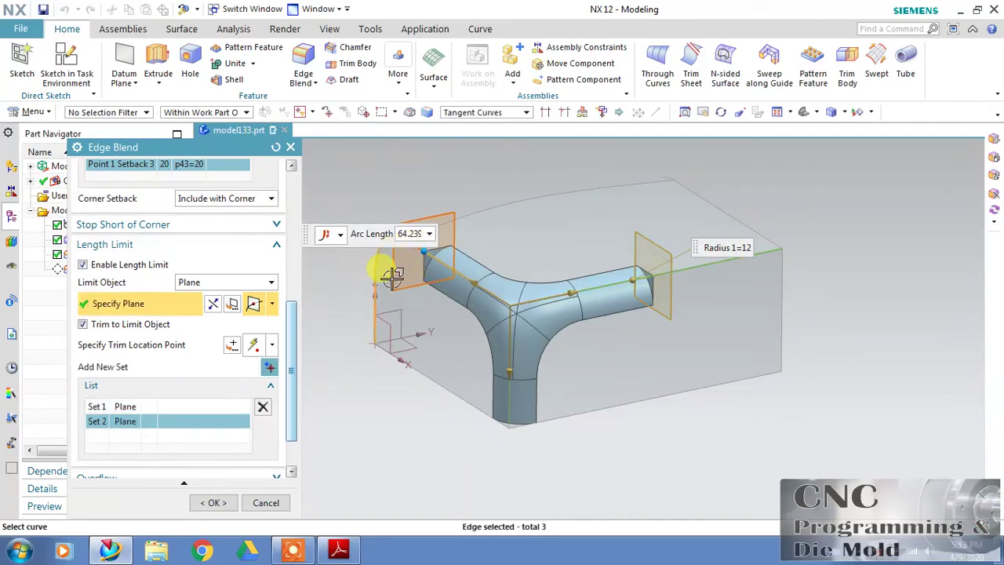
{"action": "left_click_drag", "start_coordinate": [421, 253], "coordinate": [385, 377]}
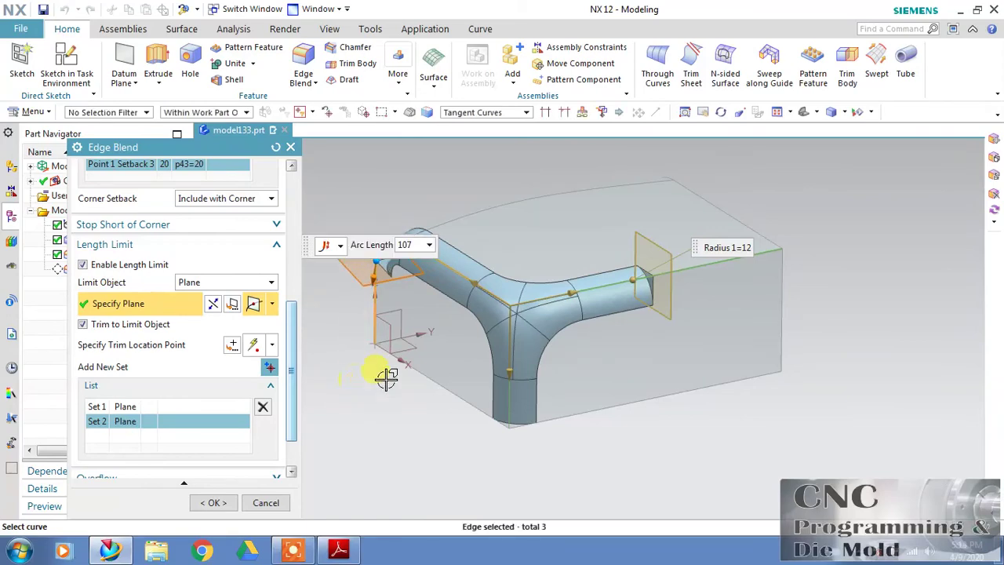
{"action": "middle_click_drag", "start_coordinate": [385, 377], "coordinate": [471, 364]}
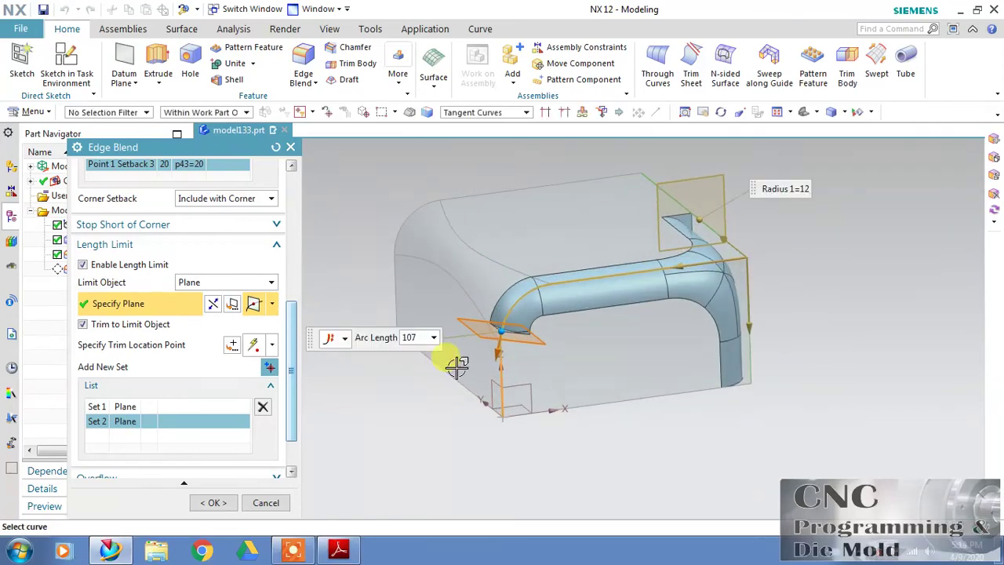
{"action": "scroll", "coordinate": [502, 323], "scroll_direction": "up", "scroll_amount": 4}
{"action": "left_click_drag", "start_coordinate": [480, 328], "coordinate": [477, 298]}
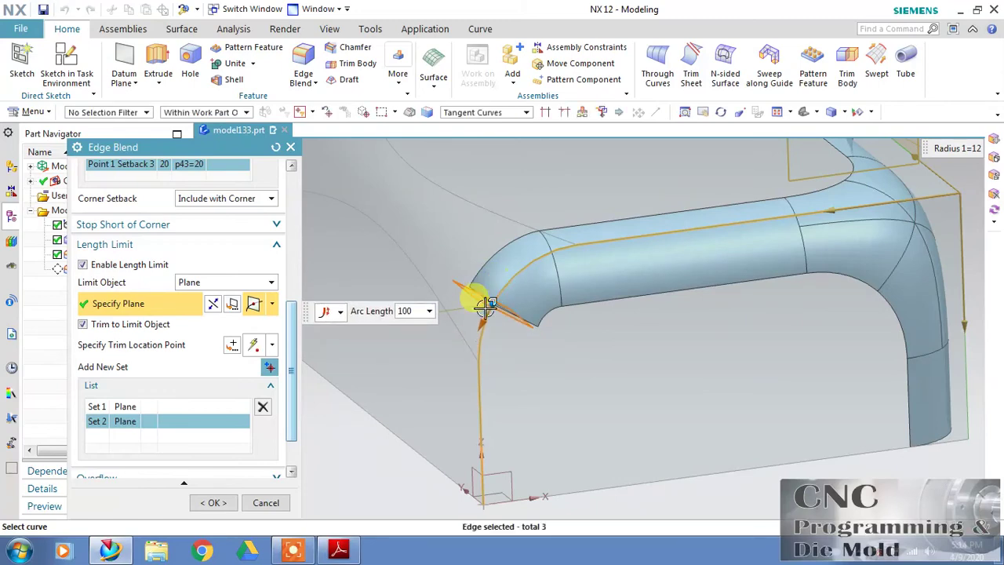
{"action": "left_click", "coordinate": [213, 503]}
{"action": "middle_click_drag", "start_coordinate": [417, 368], "coordinate": [604, 408]}
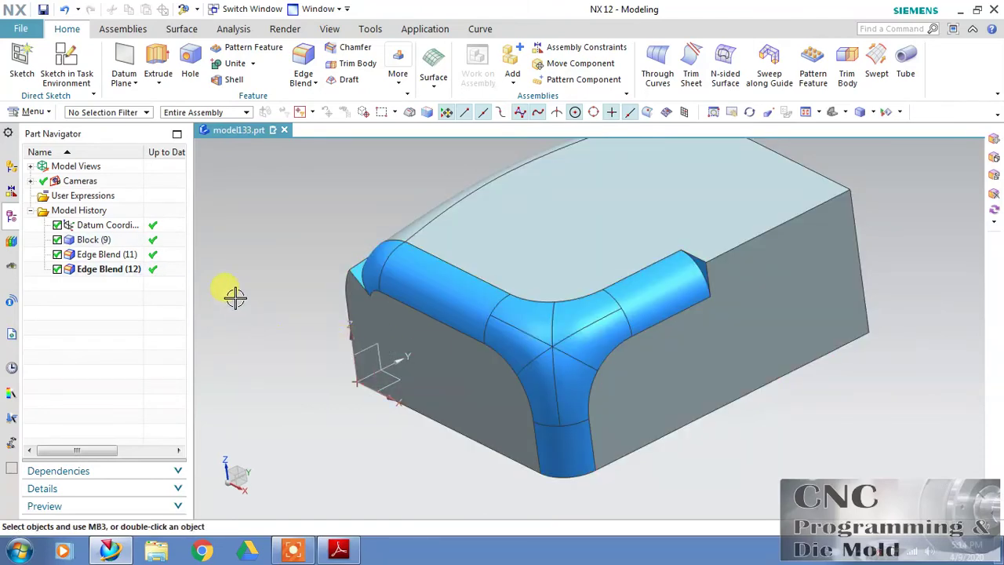
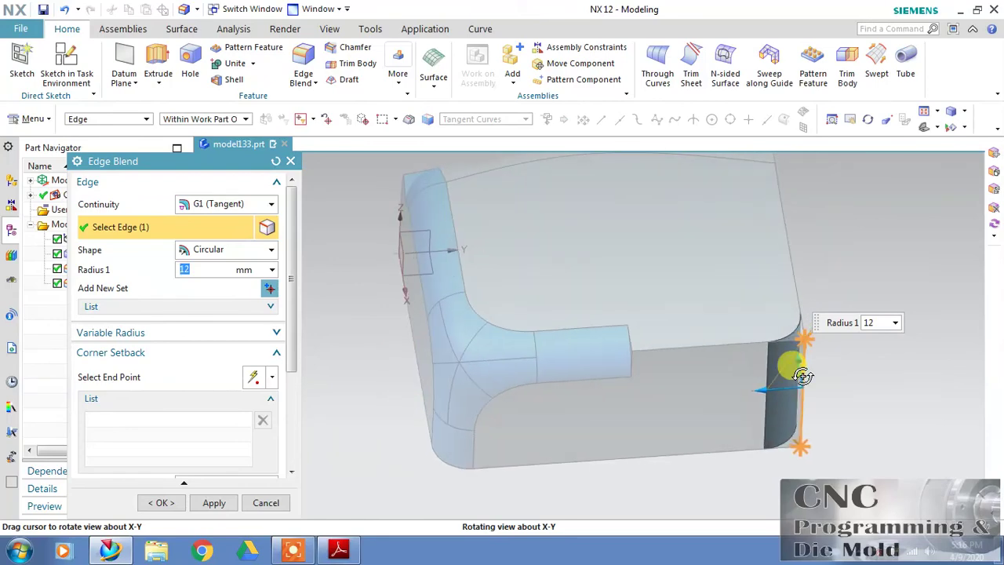
{"action": "middle_click", "coordinate": [778, 358]}
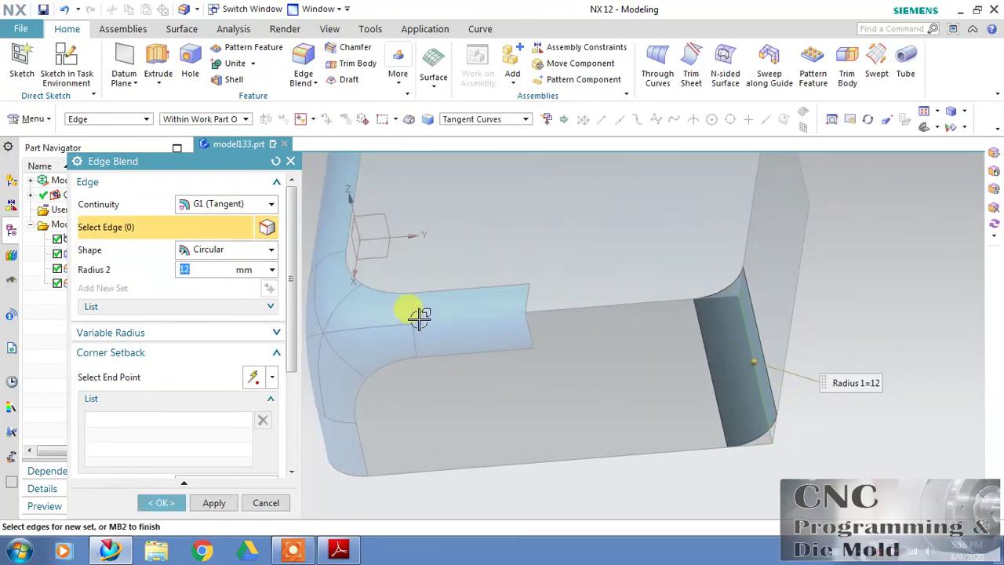
{"action": "left_click", "coordinate": [231, 251]}
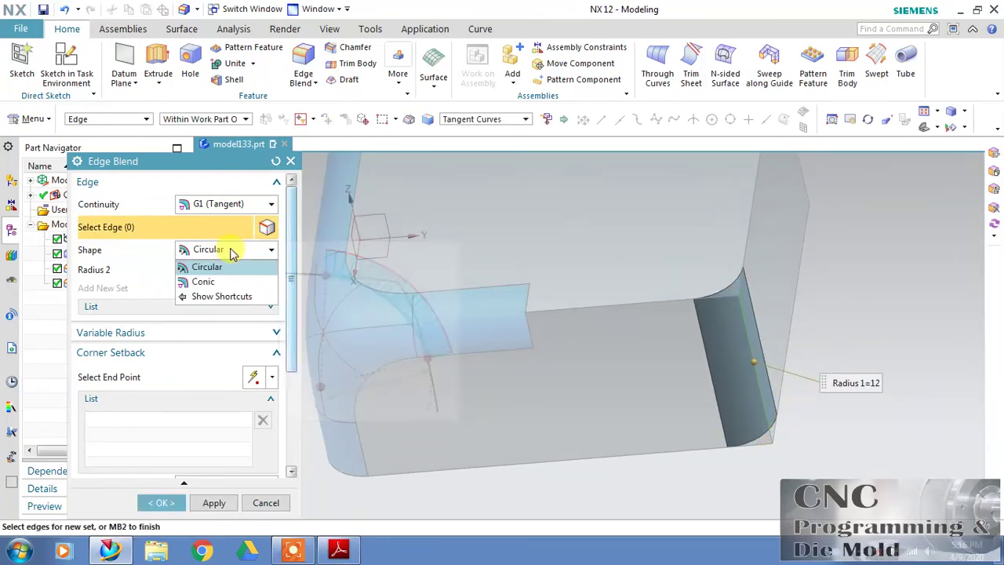
{"action": "left_click", "coordinate": [233, 247]}
{"action": "left_click", "coordinate": [267, 504]}
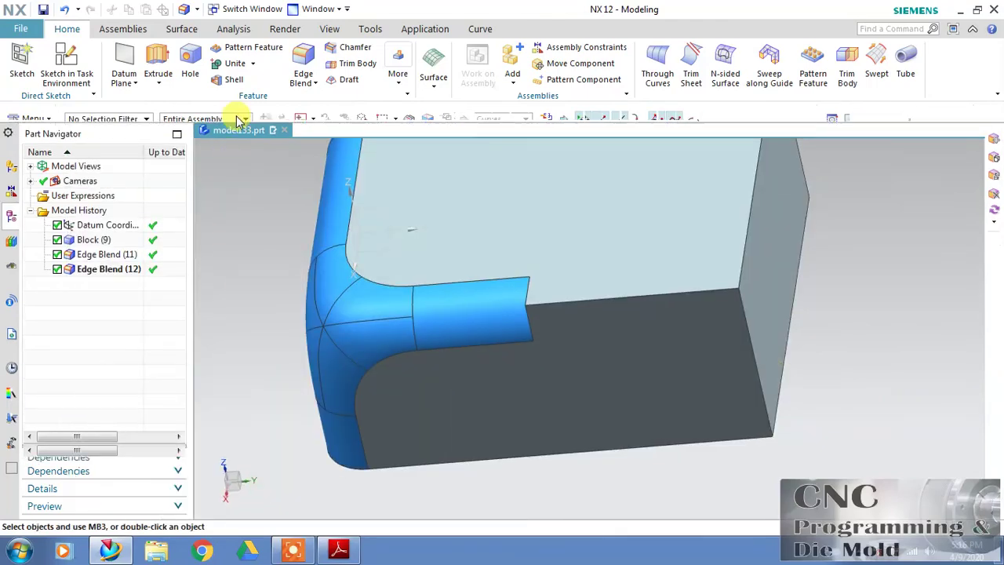
Start an edge blend on the unblended vertical edge at the far end of the long side face, with a conic shape.
{"action": "key", "text": "F4"}
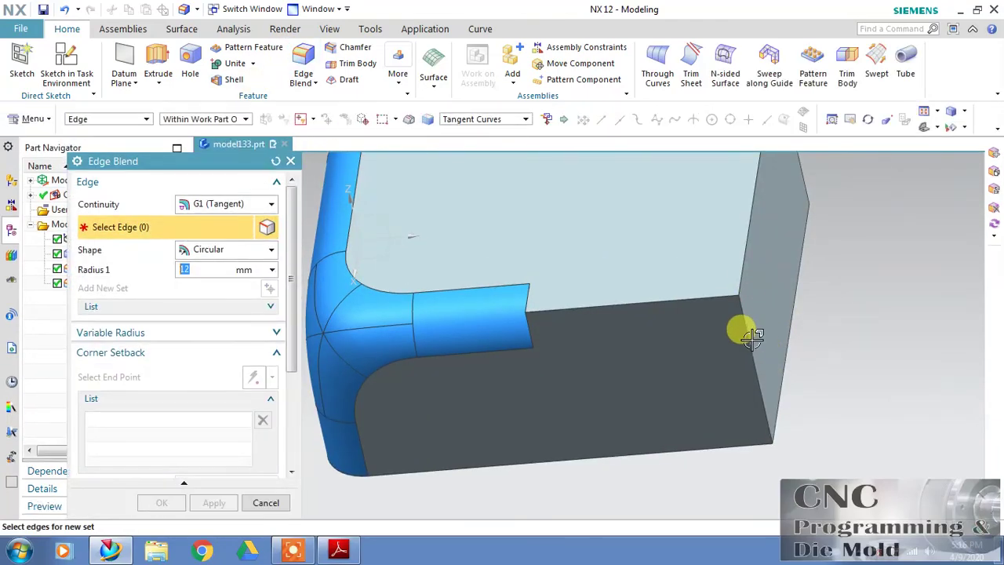
{"action": "left_click", "coordinate": [768, 335]}
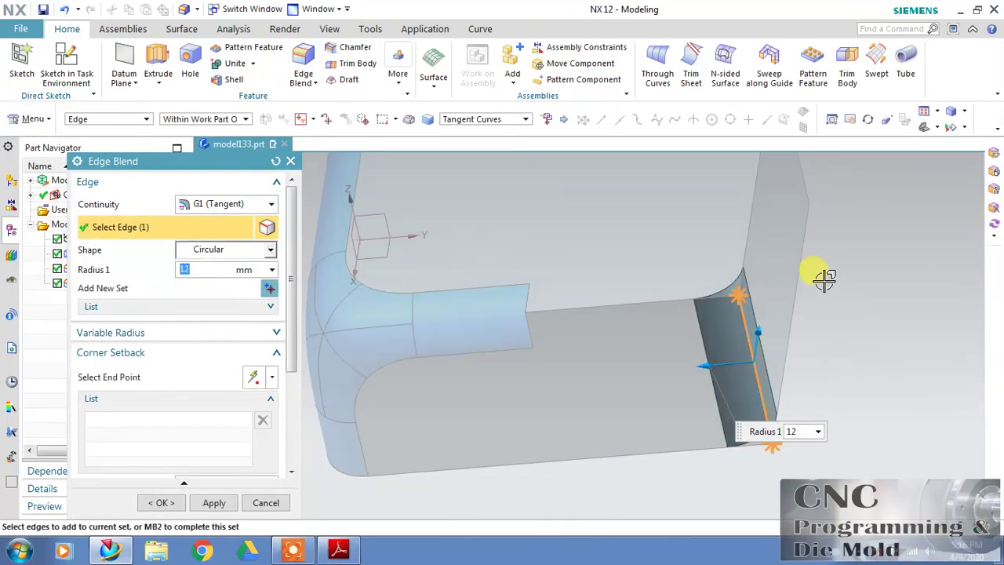
{"action": "left_click", "coordinate": [229, 252]}
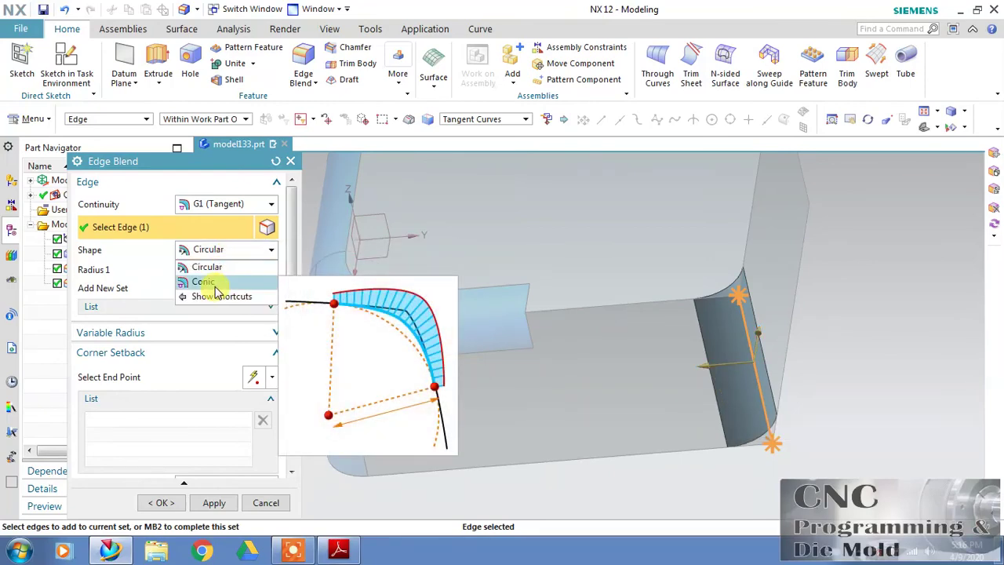
{"action": "left_click", "coordinate": [212, 282]}
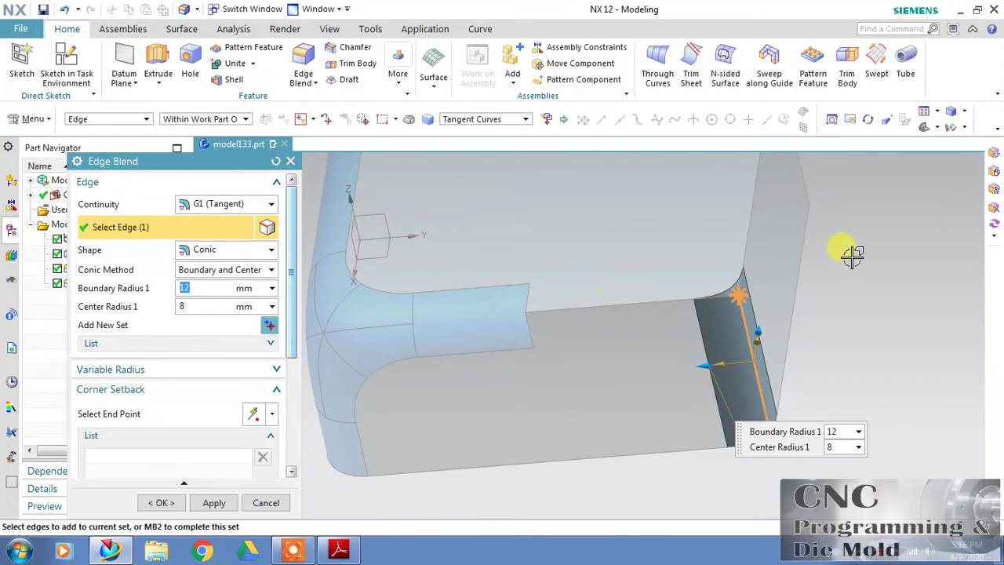
Set the conic blend's boundary radius to 28 mm and its center radius to 10 mm.
{"action": "middle_click_drag", "start_coordinate": [852, 256], "coordinate": [787, 249]}
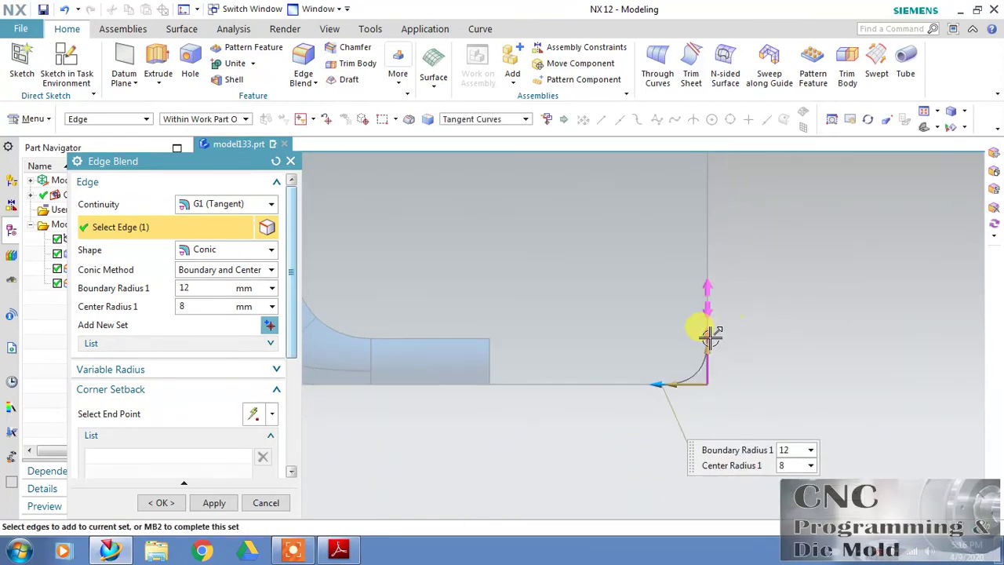
{"action": "left_click_drag", "start_coordinate": [710, 336], "coordinate": [712, 269]}
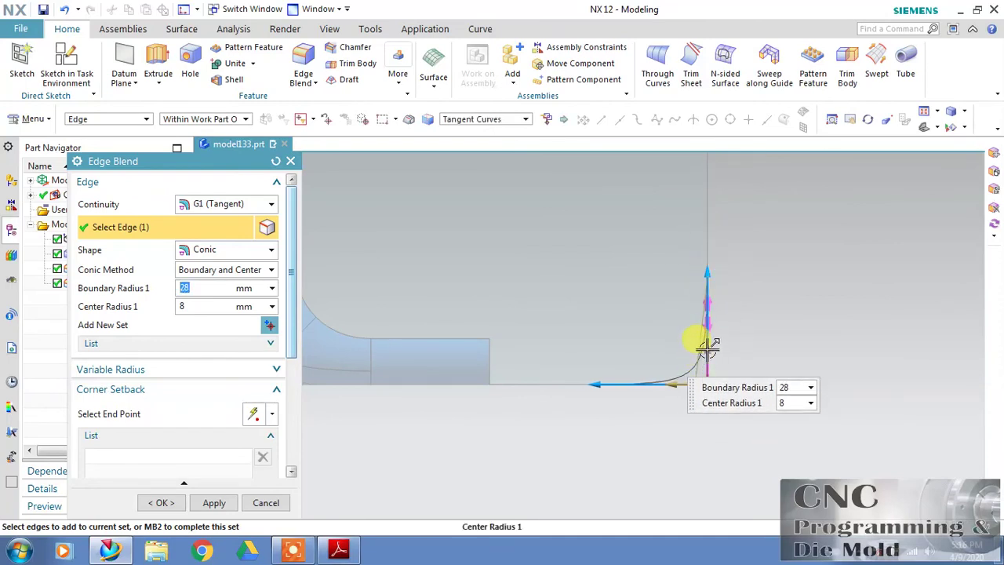
{"action": "left_click_drag", "start_coordinate": [707, 347], "coordinate": [728, 339]}
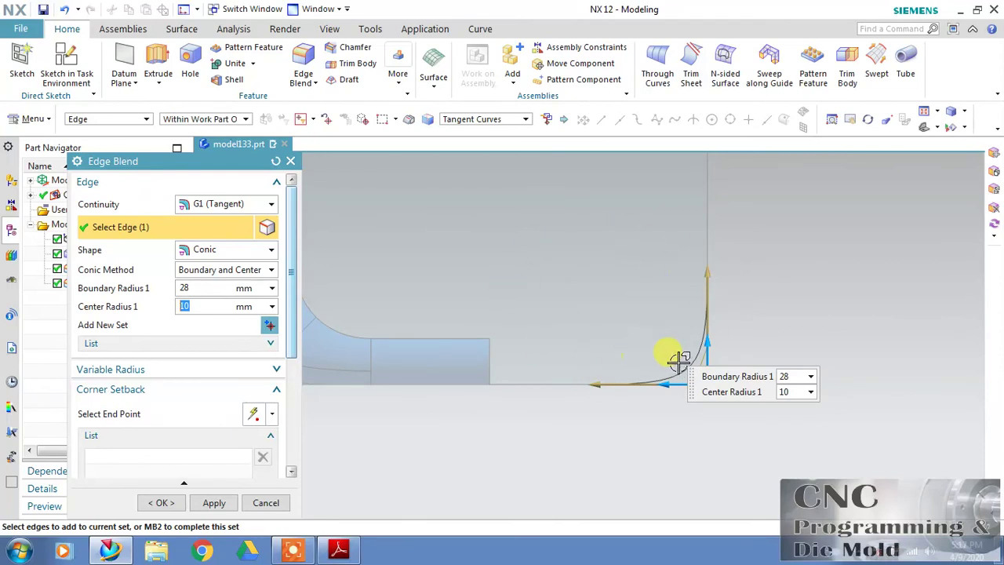
Try larger center radii up to 31 mm on the conic blend, set its boundary radius to 32 mm and return the center radius to 10 mm.
{"action": "left_click_drag", "start_coordinate": [714, 323], "coordinate": [755, 313]}
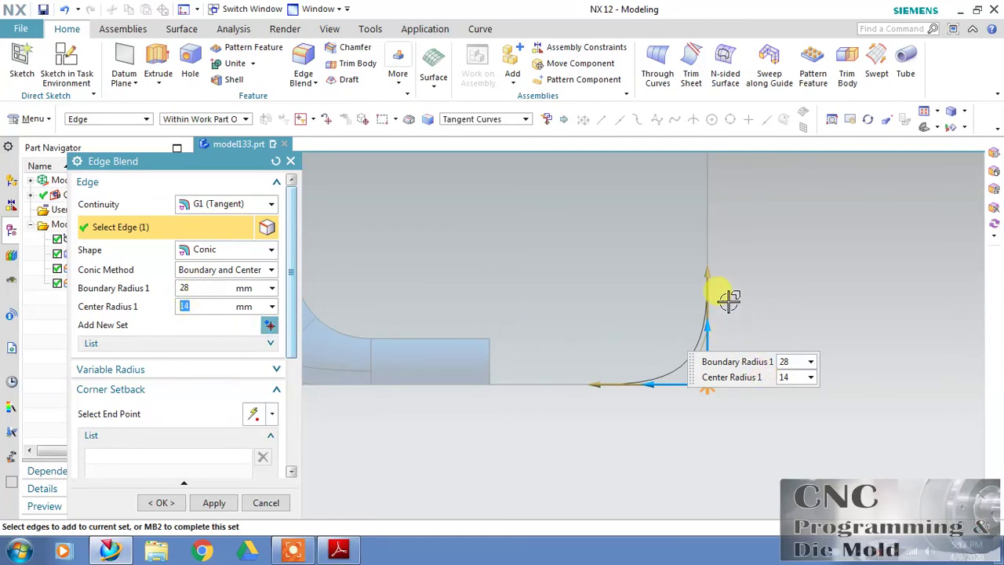
{"action": "mouse_move", "coordinate": [711, 262]}
{"action": "left_mouse_down"}
{"action": "mouse_move", "coordinate": [701, 235]}
{"action": "mouse_move", "coordinate": [720, 297]}
{"action": "mouse_move", "coordinate": [704, 316]}
{"action": "mouse_move", "coordinate": [709, 306]}
{"action": "mouse_move", "coordinate": [715, 337]}
{"action": "mouse_move", "coordinate": [709, 251]}
{"action": "mouse_move", "coordinate": [714, 261]}
{"action": "left_mouse_up"}
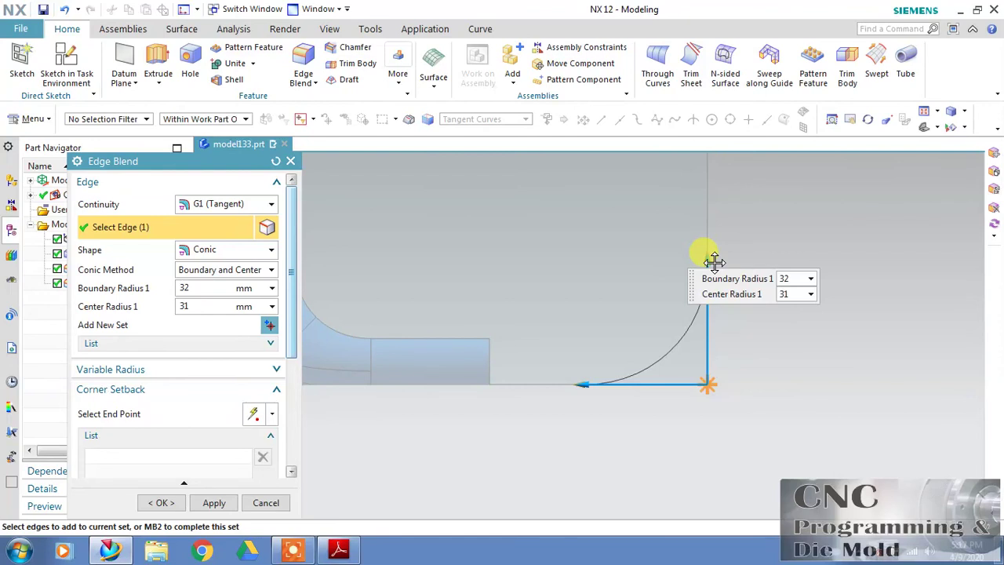
{"action": "left_click_drag", "start_coordinate": [714, 261], "coordinate": [720, 340]}
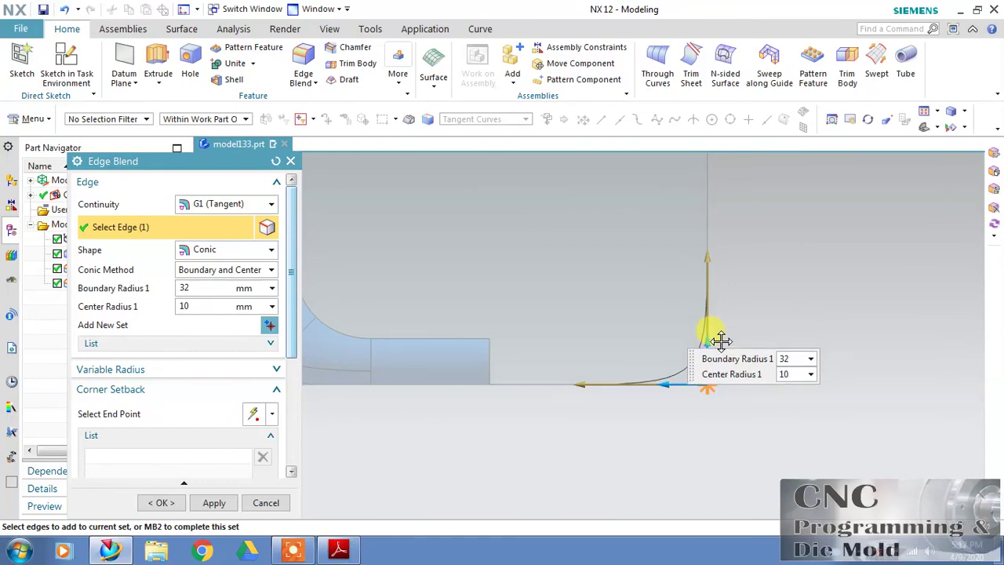
Accept the conic edge blend on the far vertical edge and bring the whole block into an angled 3D view.
{"action": "middle_click_drag", "start_coordinate": [739, 455], "coordinate": [722, 403]}
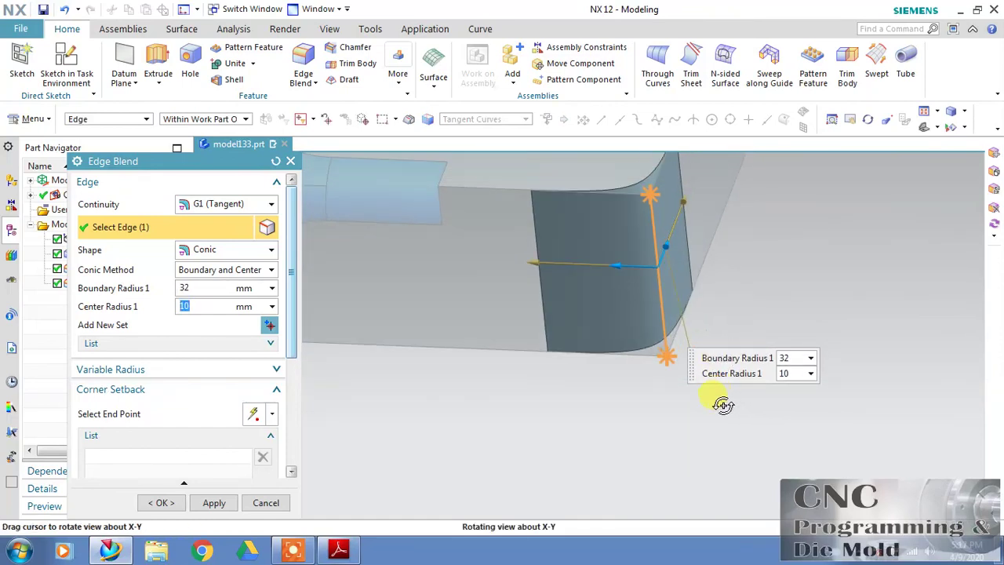
{"action": "middle_click", "coordinate": [430, 451]}
{"action": "left_click", "coordinate": [168, 502]}
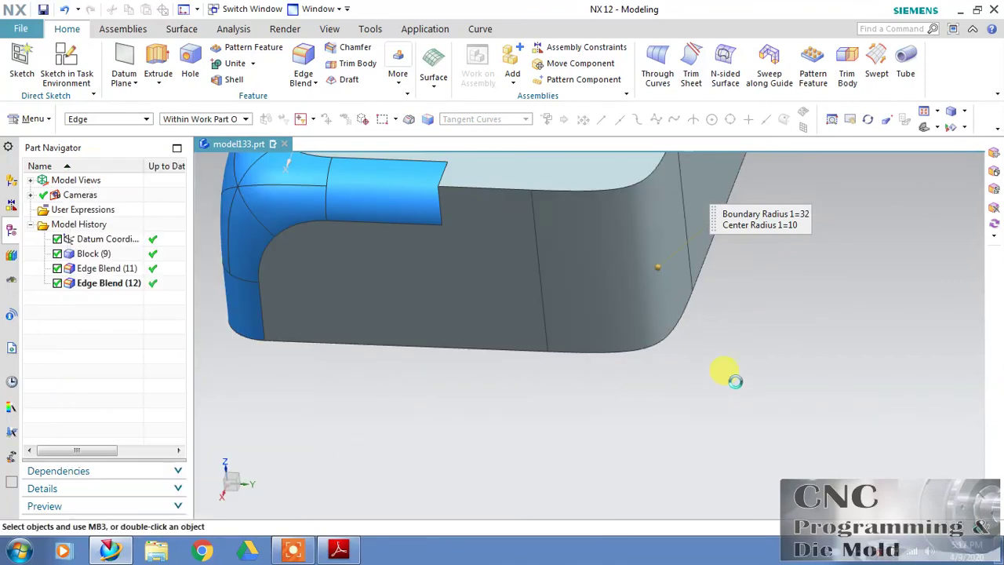
{"action": "key", "text": "Home"}
{"action": "middle_click_drag", "start_coordinate": [719, 383], "coordinate": [590, 322]}
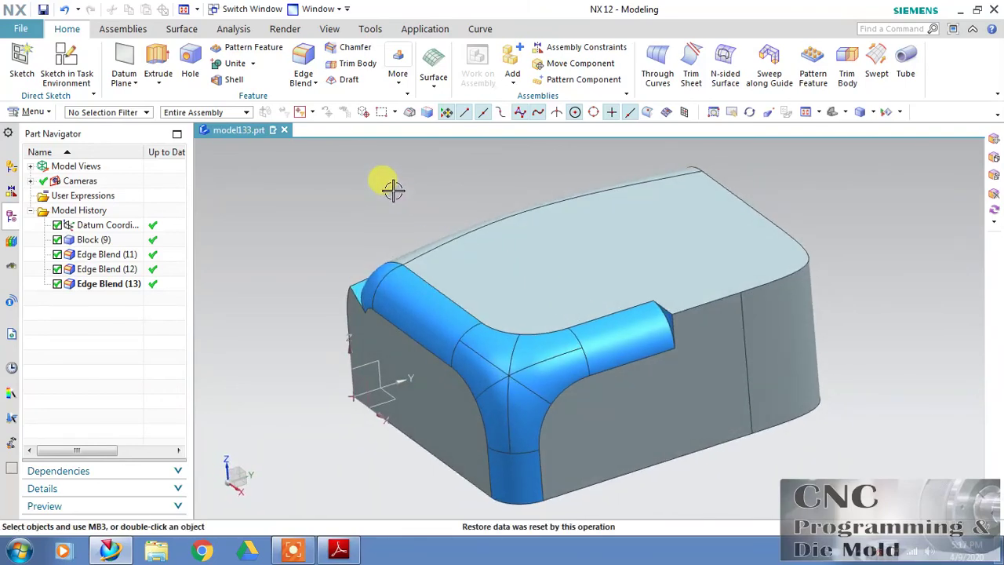